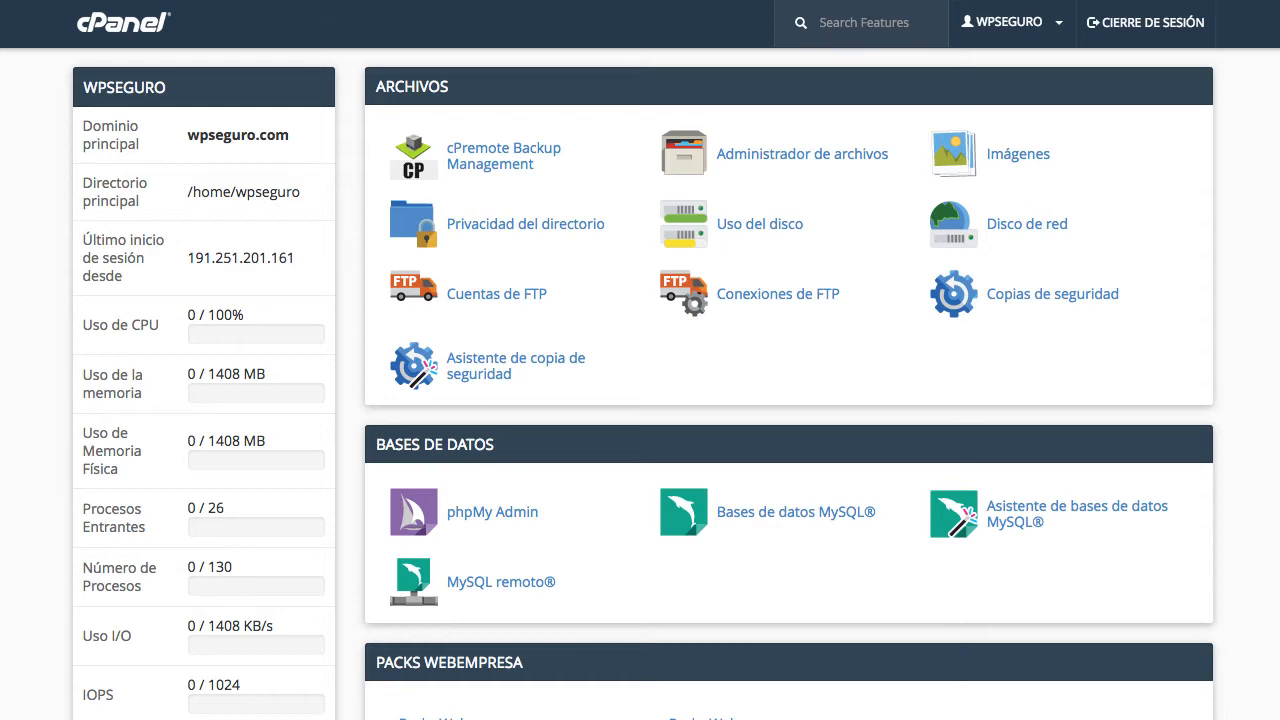
Scroll down to the Dominios section and go to Subdominios
{"action": "scroll", "coordinate": [845, 398], "scroll_direction": "down", "scroll_amount": 5}
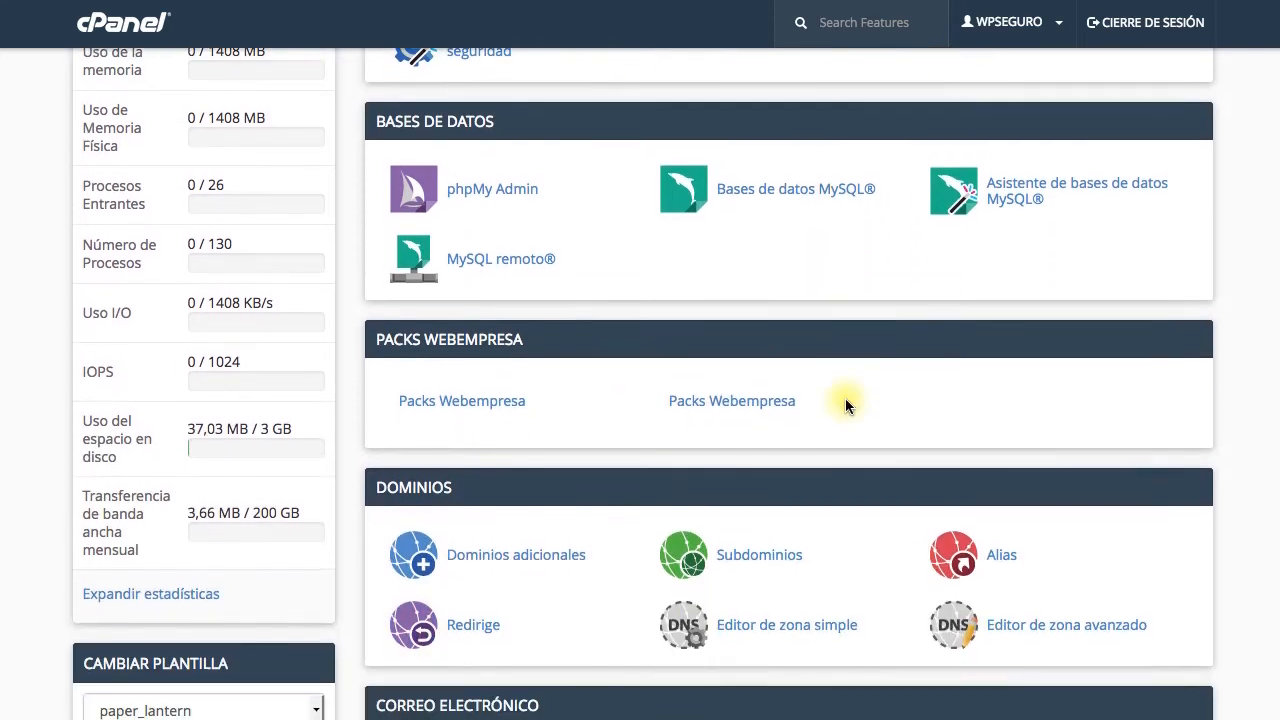
{"action": "scroll", "coordinate": [845, 400], "scroll_direction": "down", "scroll_amount": 2}
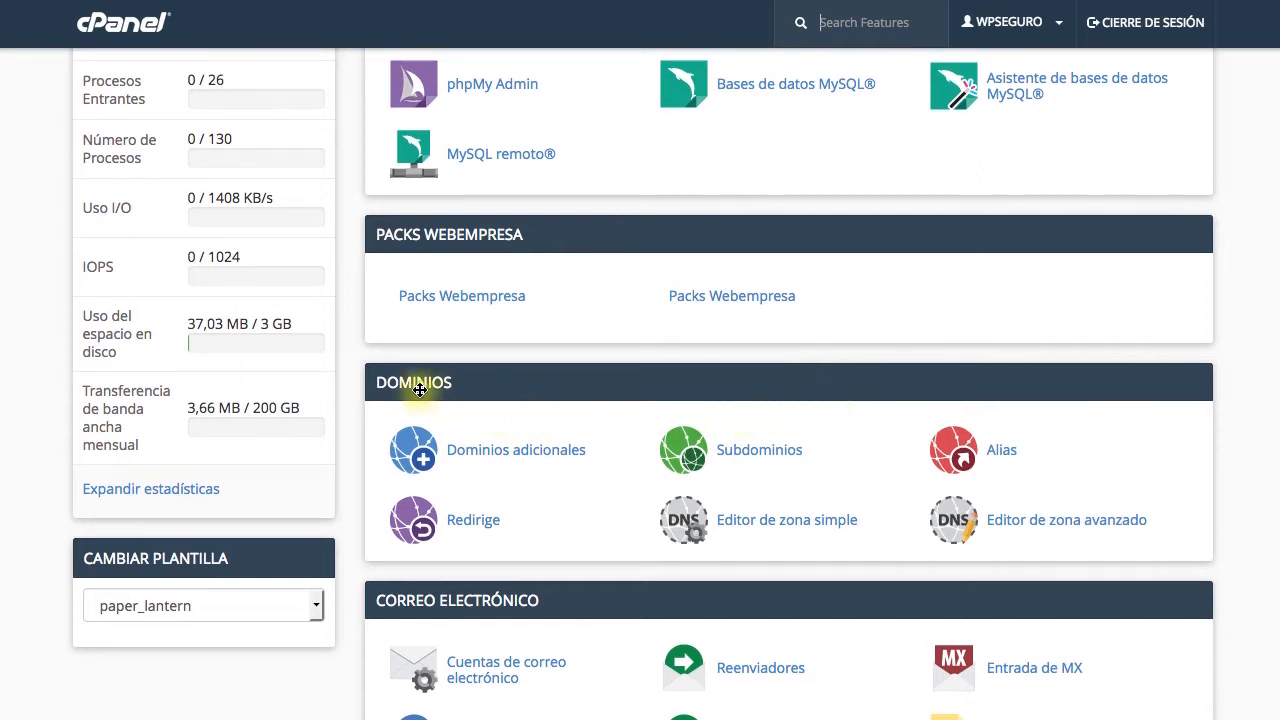
{"action": "left_click", "coordinate": [749, 449]}
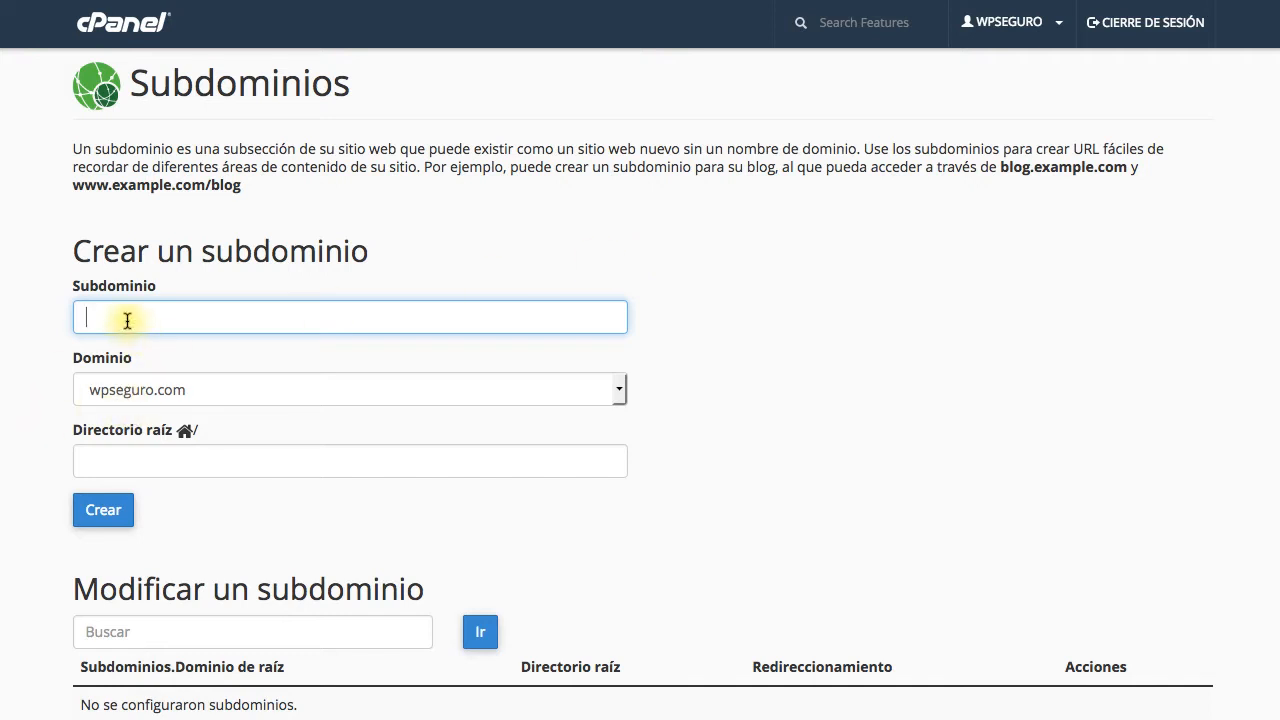
Create the subdomain 'intranet' under wpseguro.com, with document root public_html/intranet
{"action": "type", "text": "intranet"}
{"action": "key", "text": "Tab"}
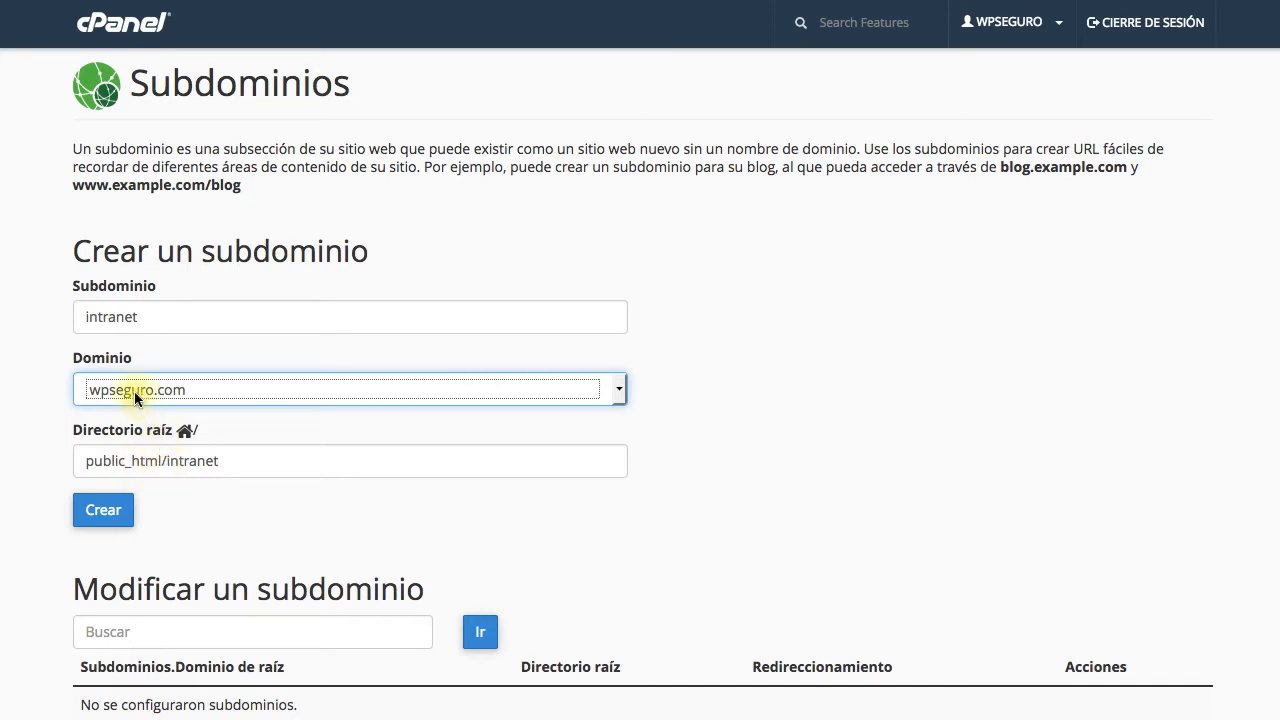
{"action": "left_click", "coordinate": [298, 516]}
{"action": "left_click", "coordinate": [105, 512]}
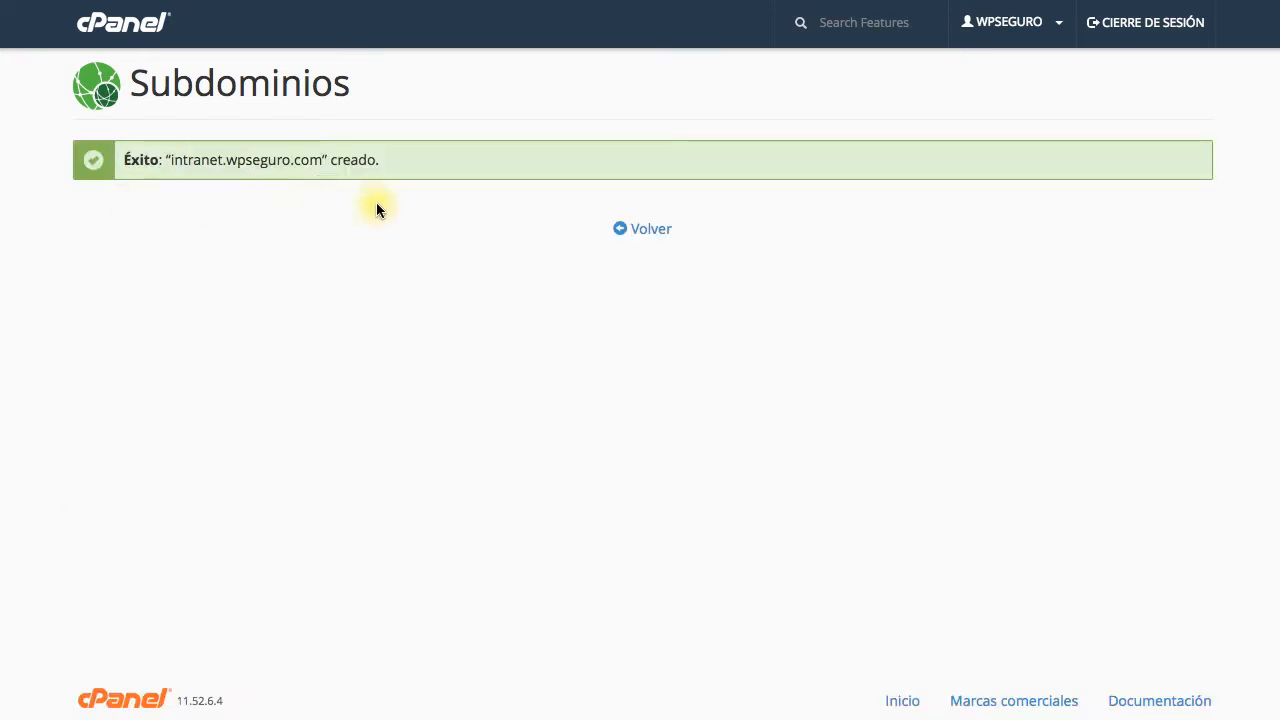
{"action": "left_click", "coordinate": [650, 232]}
Go back and verify intranet.wpseguro.com is listed with root /public_html/intranet
{"action": "left_click", "coordinate": [643, 308]}
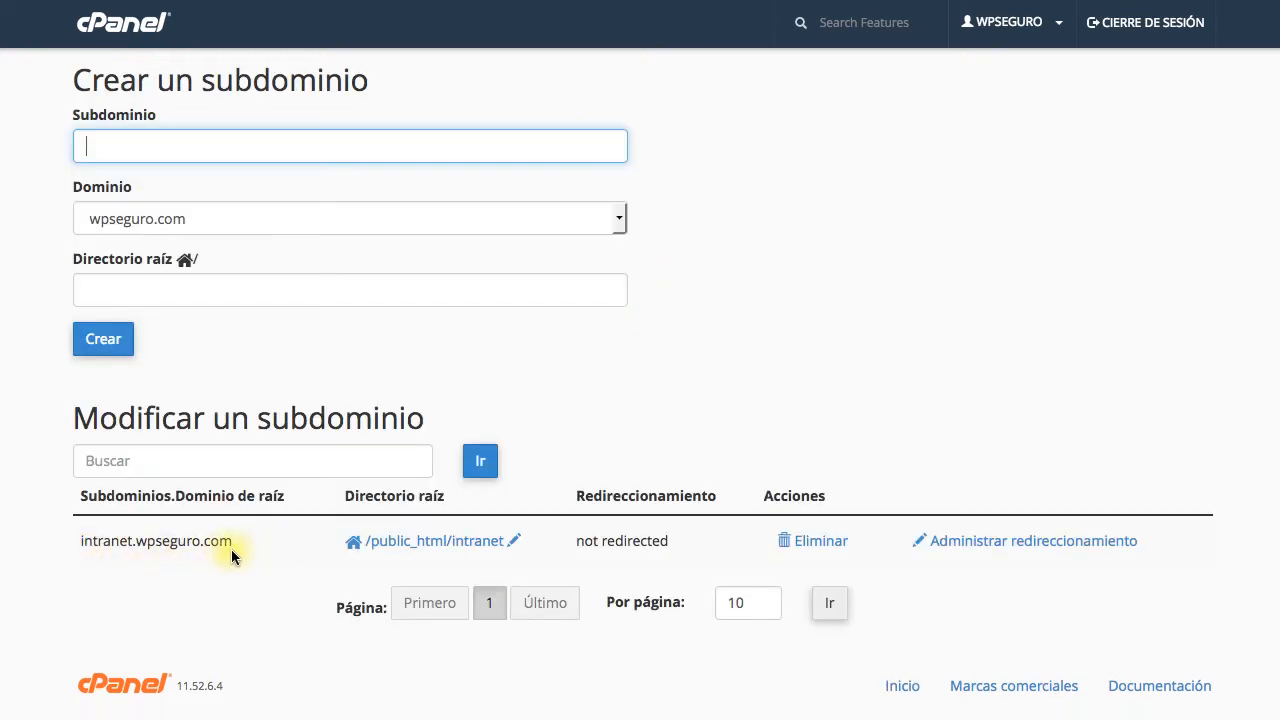
{"action": "left_click_drag", "start_coordinate": [84, 545], "coordinate": [154, 560]}
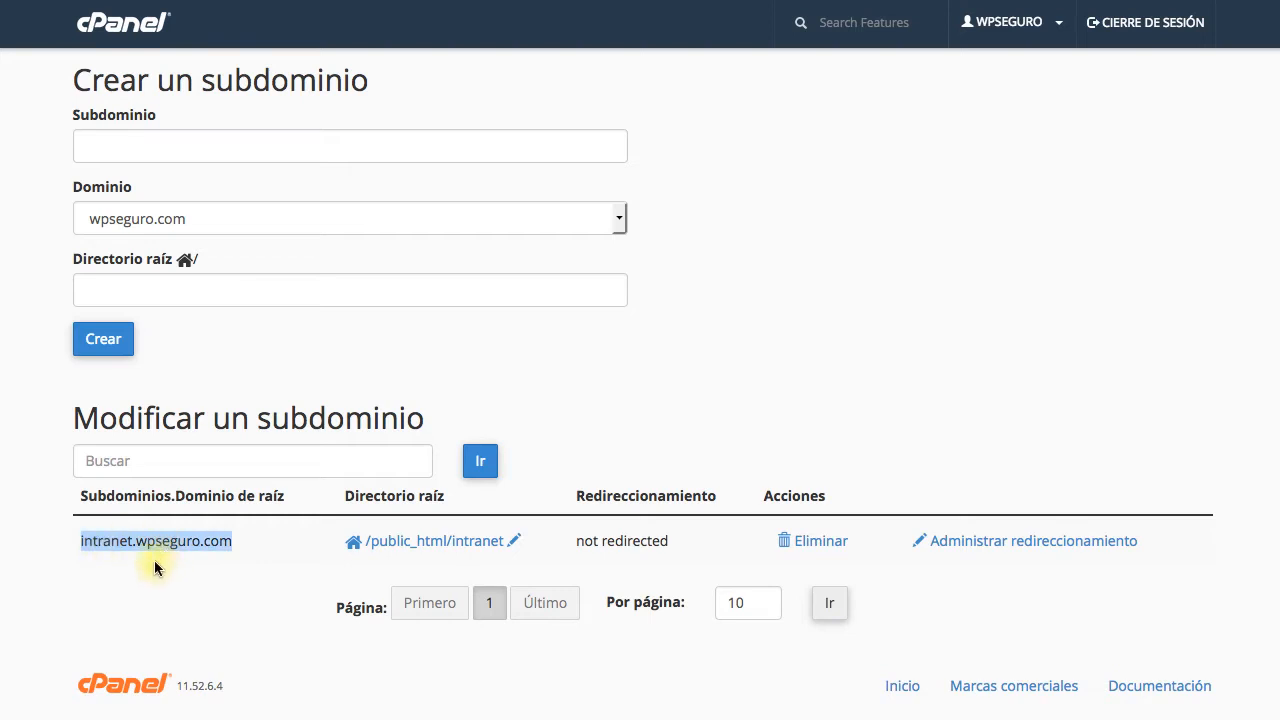
{"action": "left_click", "coordinate": [97, 550]}
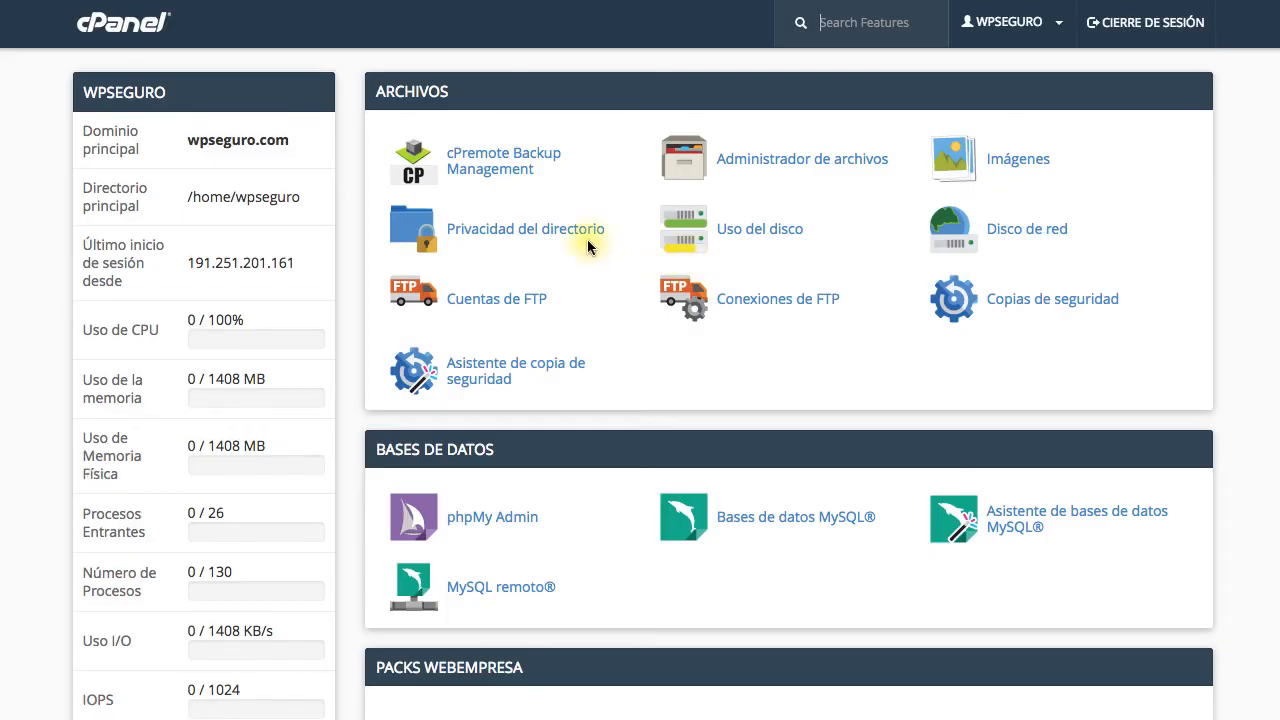
Under Software, open Packs Webempresa and select Pack Titania
{"action": "scroll", "coordinate": [587, 239], "scroll_direction": "down", "scroll_amount": 15}
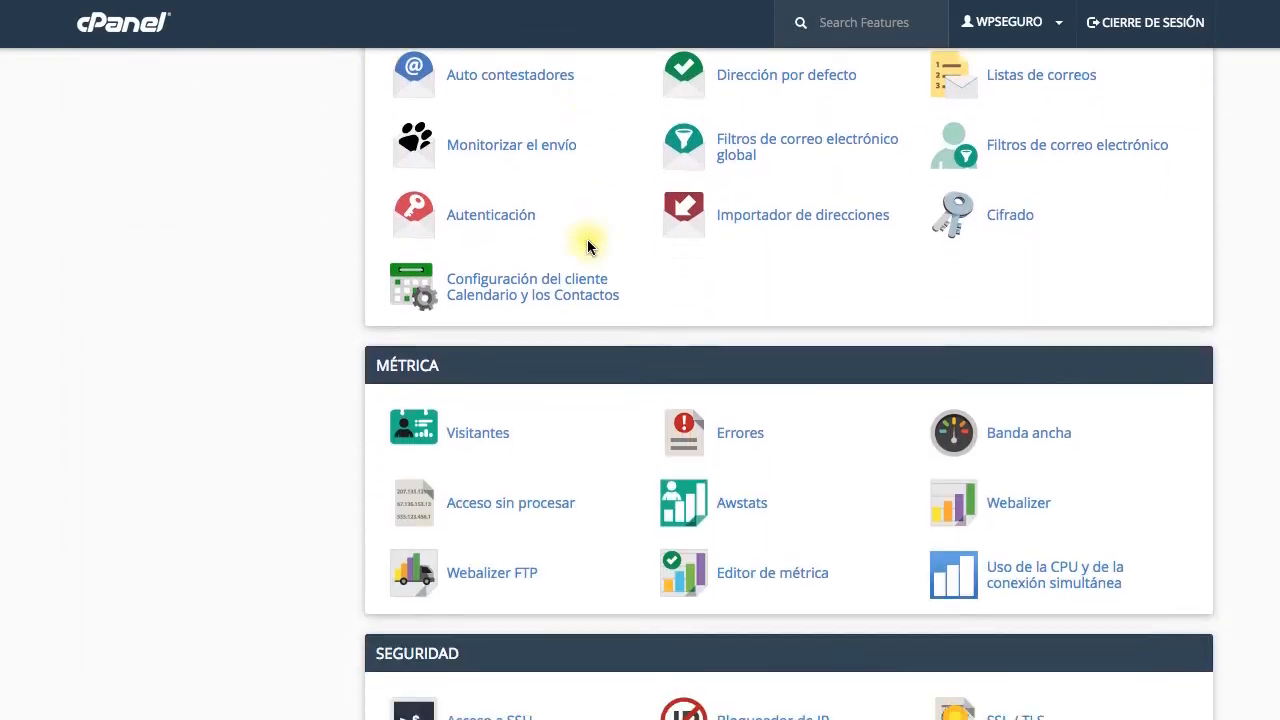
{"action": "scroll", "coordinate": [587, 242], "scroll_direction": "down", "scroll_amount": 5}
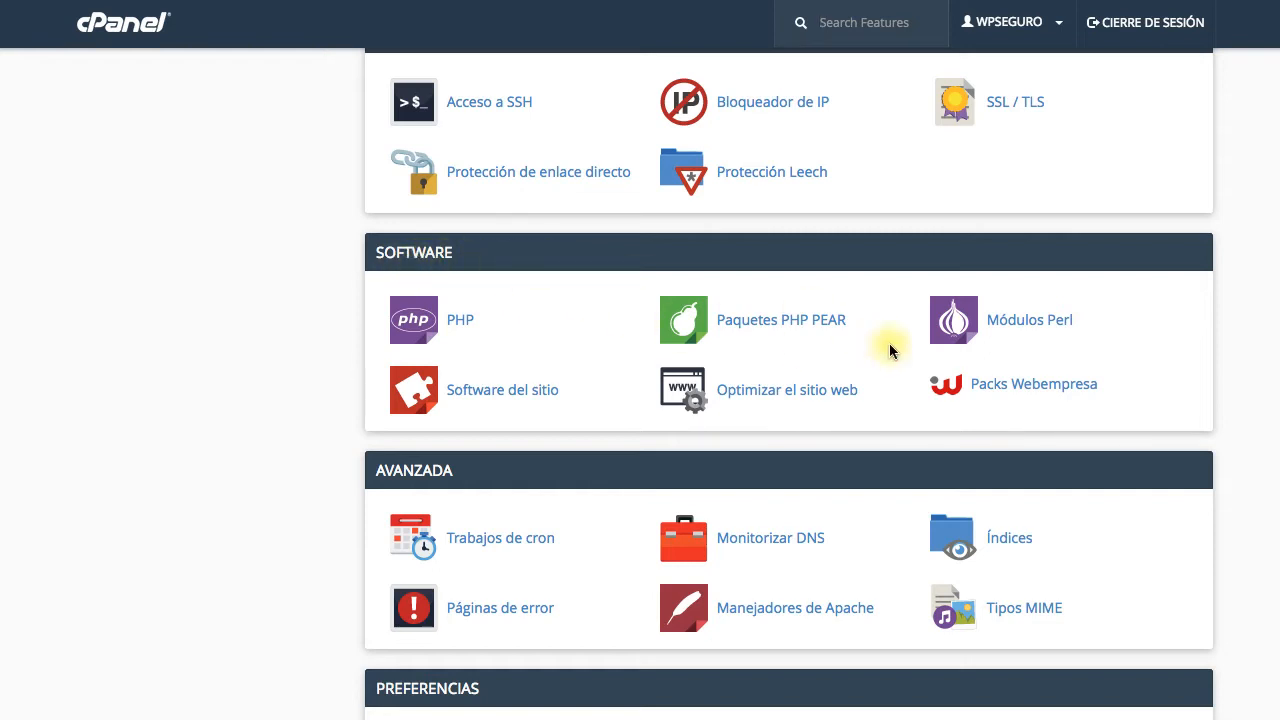
{"action": "left_click", "coordinate": [1017, 390]}
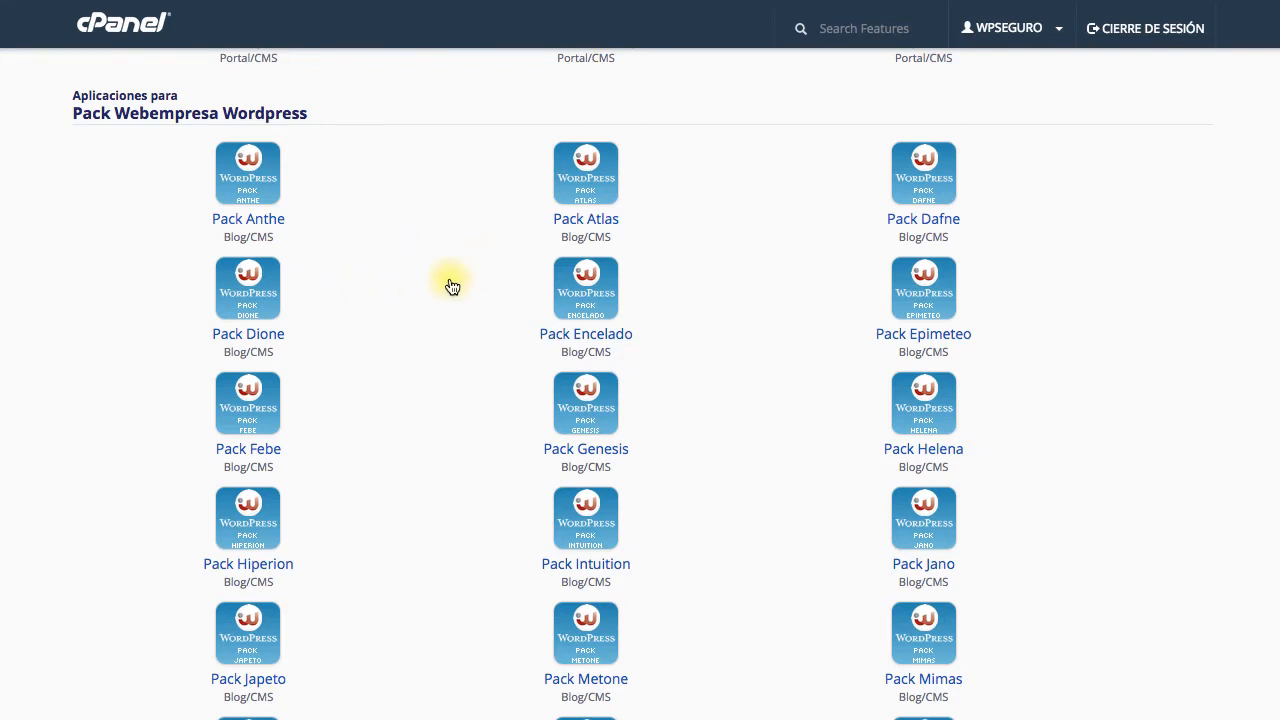
{"action": "scroll", "coordinate": [755, 362], "scroll_direction": "down", "scroll_amount": 5}
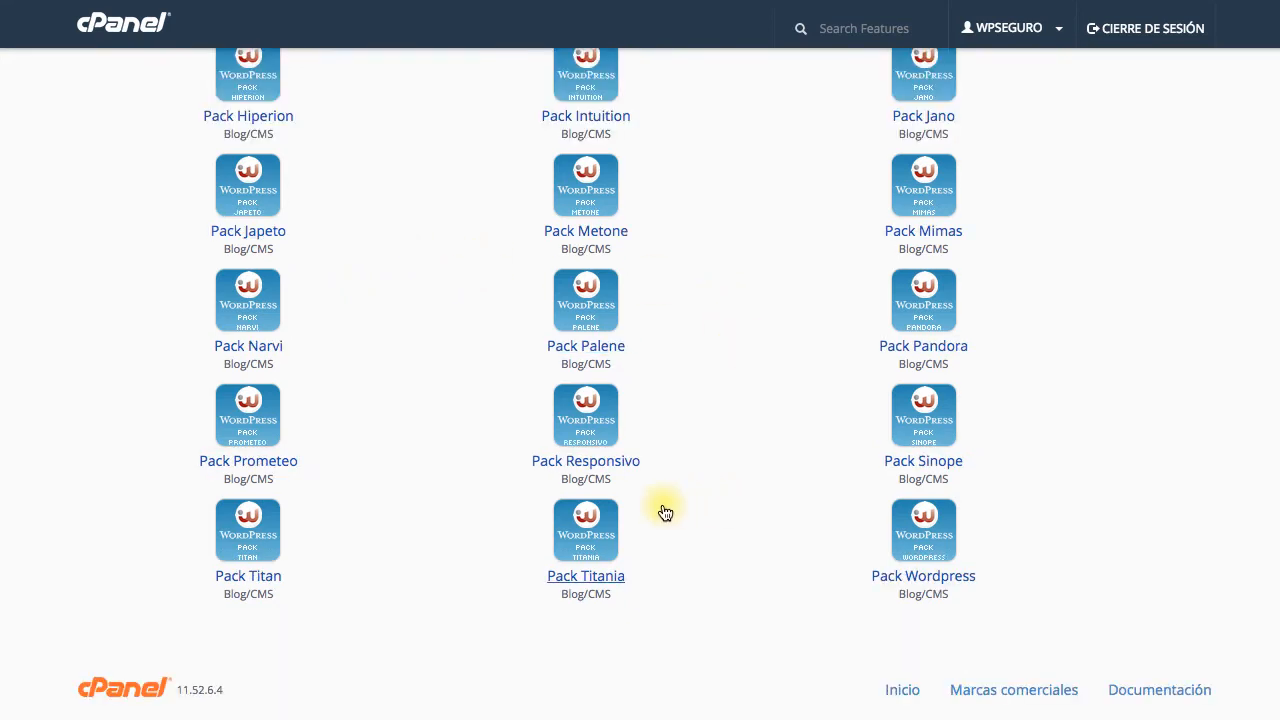
{"action": "left_click", "coordinate": [573, 555]}
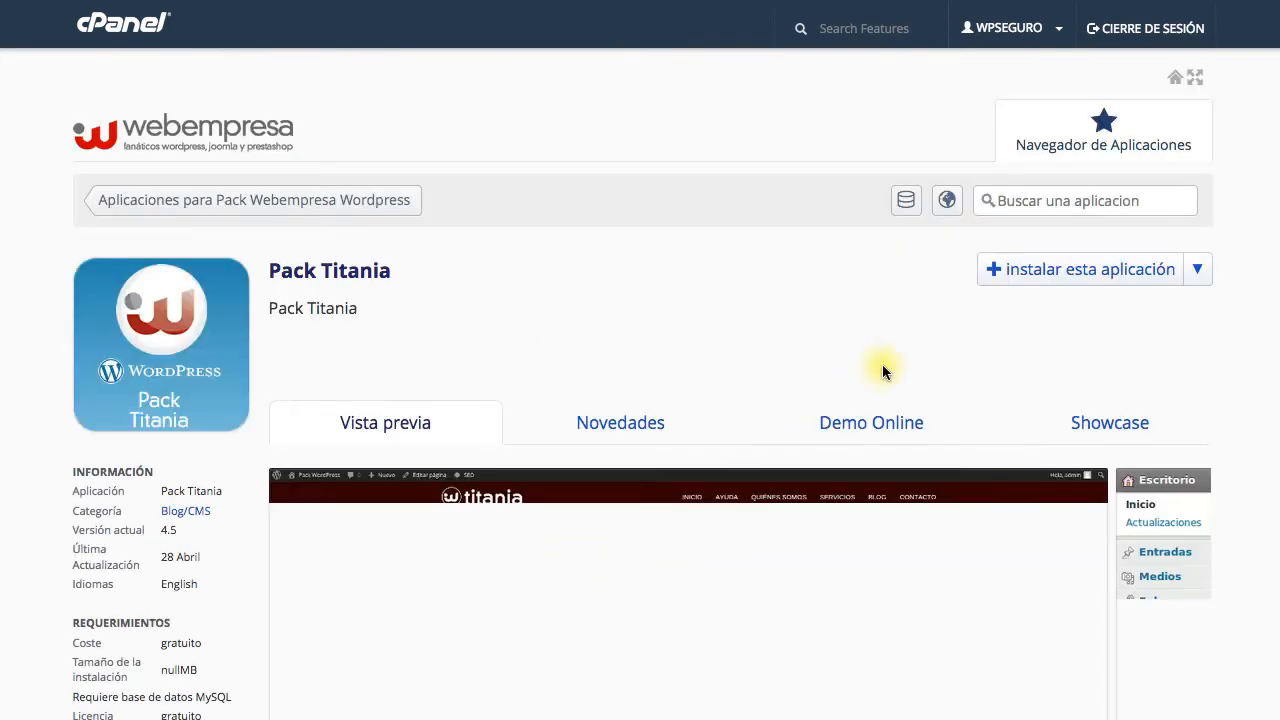
Start the Pack Titania install and choose intranet.wpseguro.com as the target domain
{"action": "left_click", "coordinate": [1018, 272]}
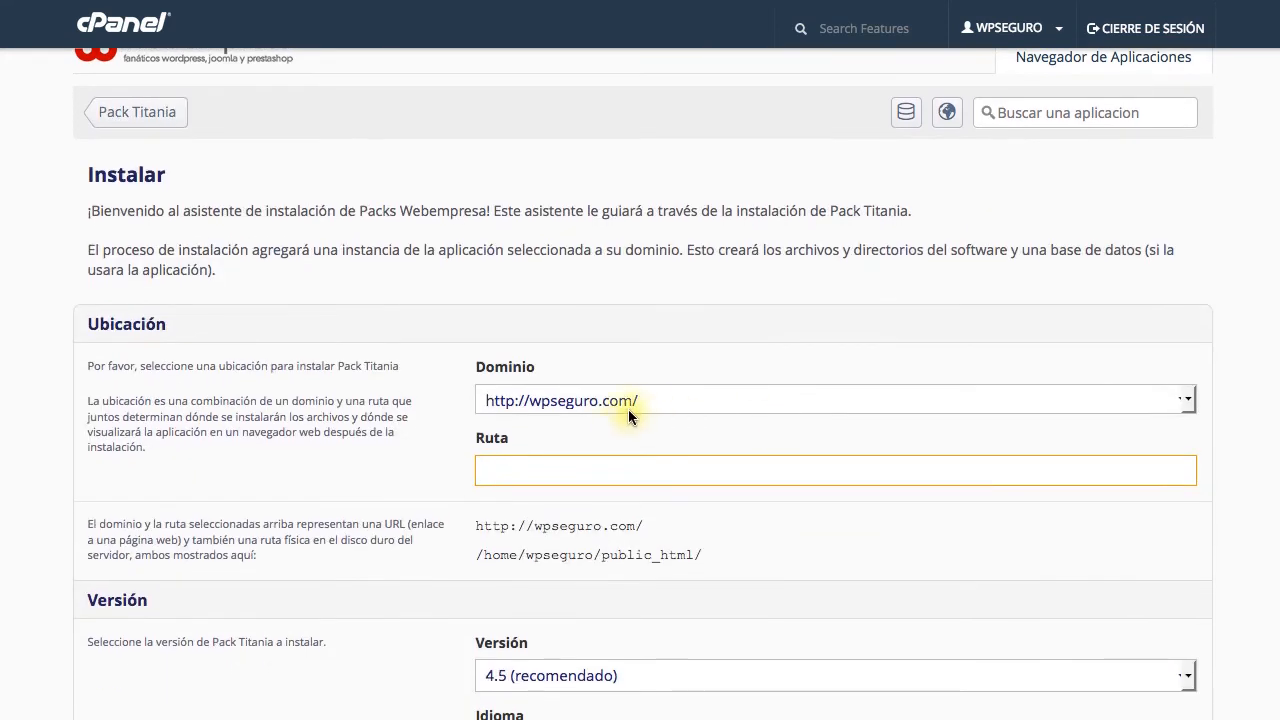
{"action": "left_click", "coordinate": [646, 399]}
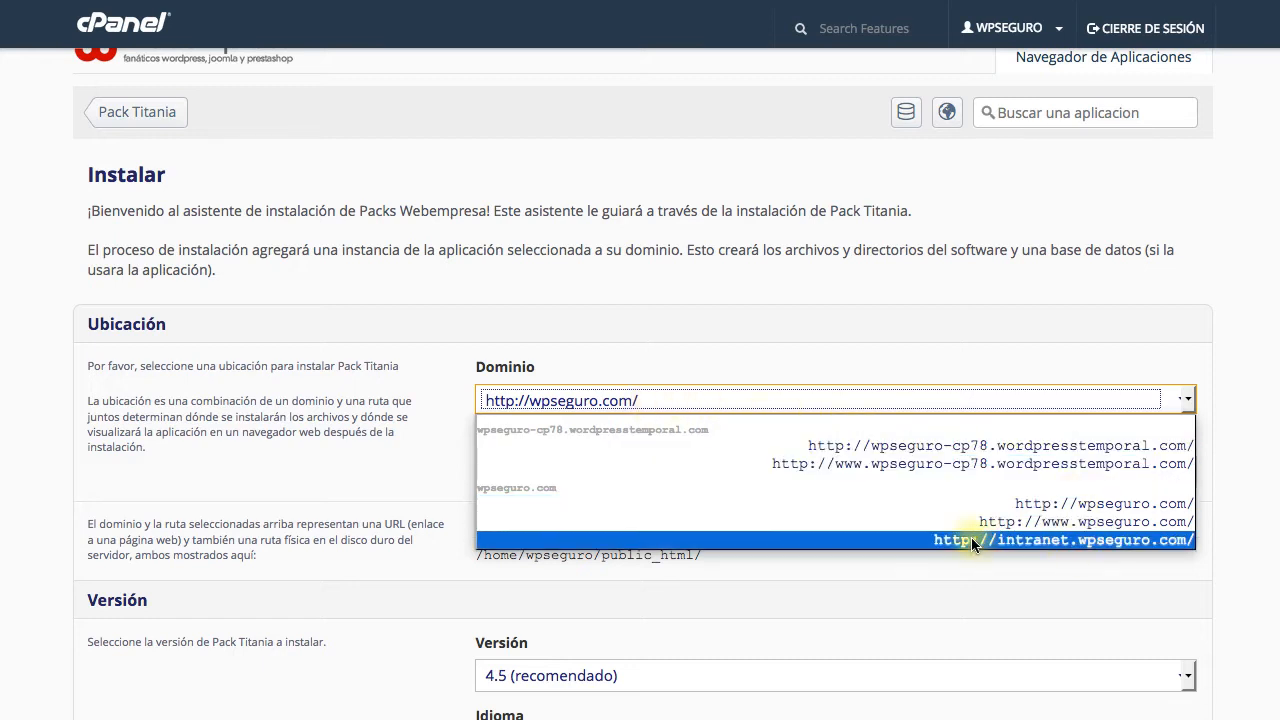
{"action": "left_click", "coordinate": [1025, 540]}
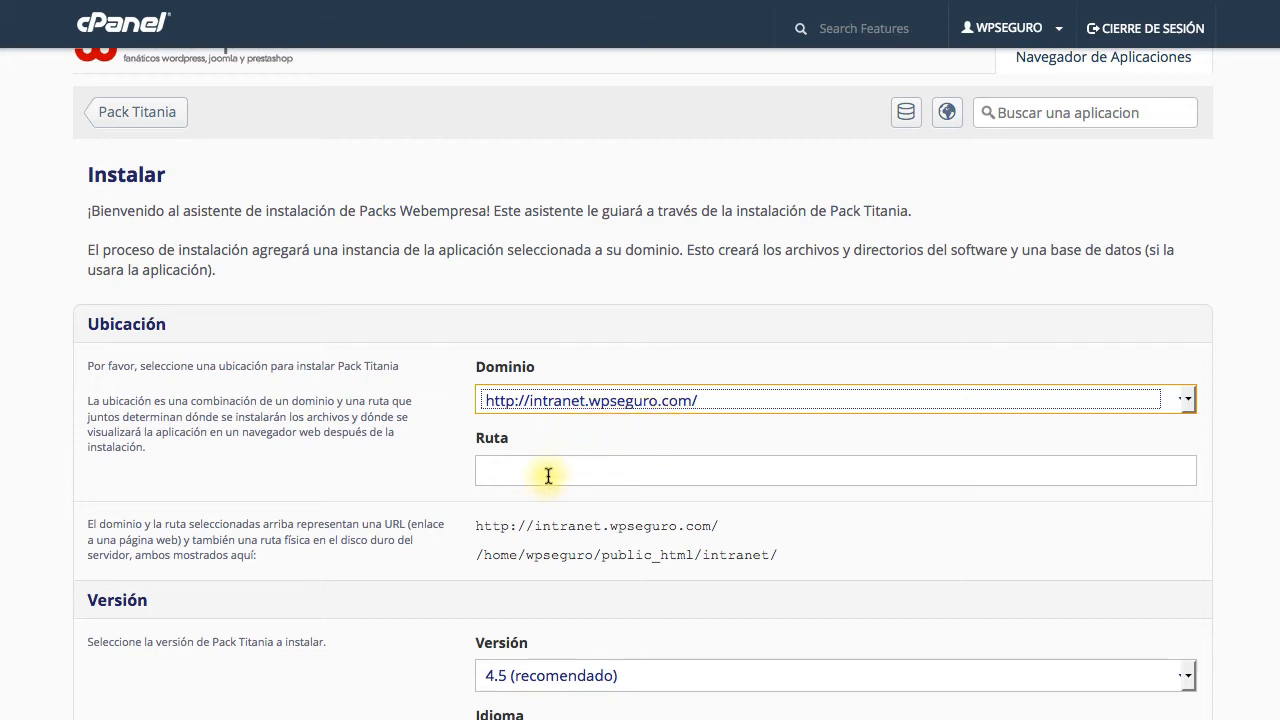
{"action": "scroll", "coordinate": [600, 500], "scroll_direction": "down", "scroll_amount": 3}
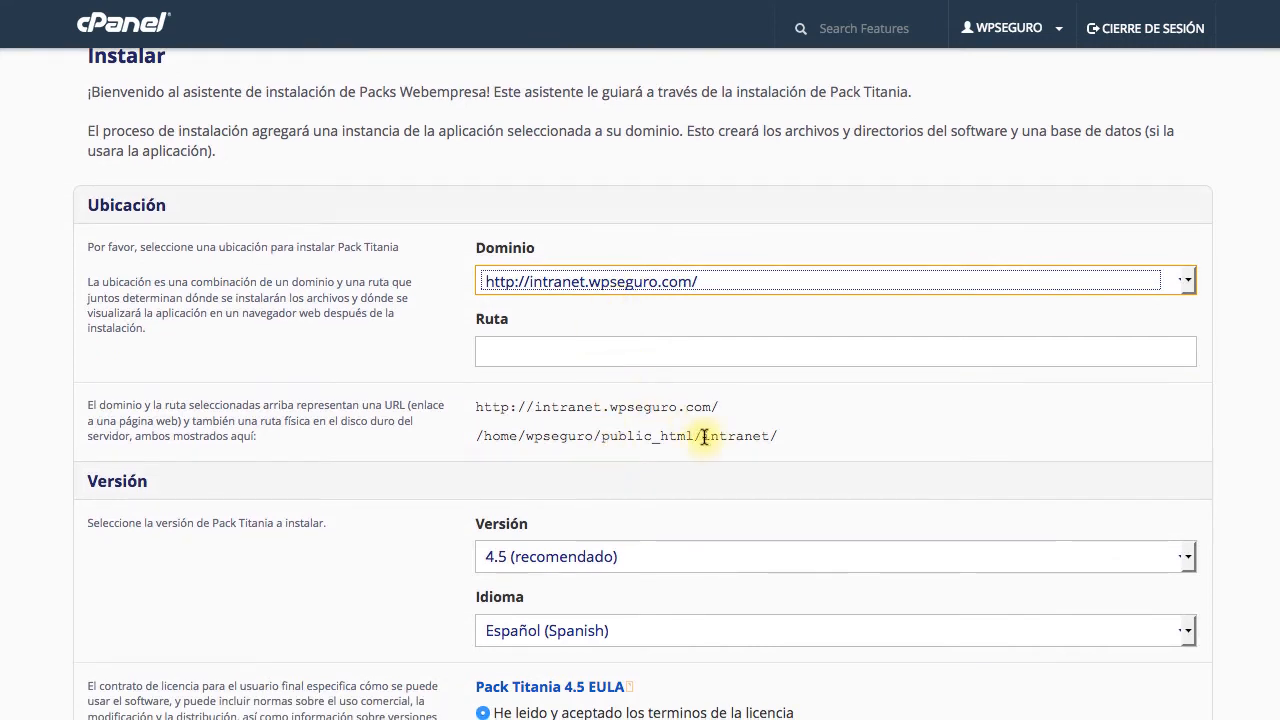
Clear 'intranet' from the Ruta field so the path is just /public_html/intranet/
{"action": "left_click_drag", "start_coordinate": [704, 435], "coordinate": [773, 435]}
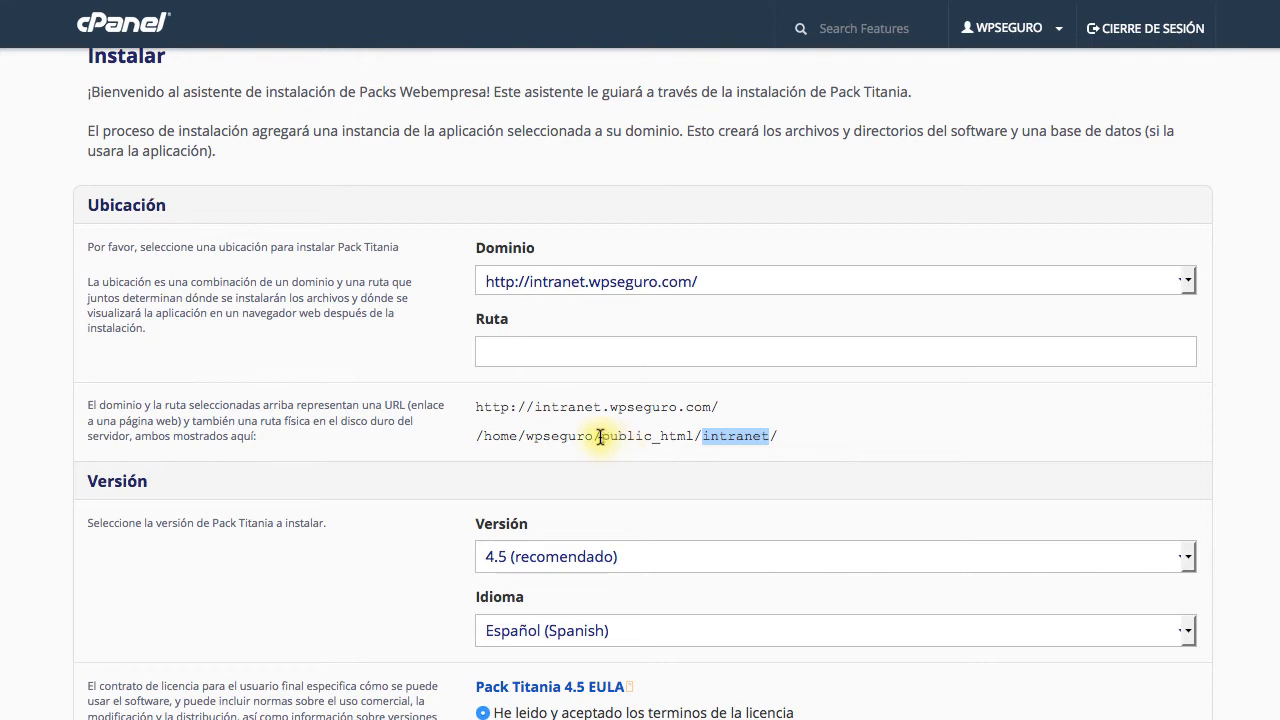
{"action": "left_click_drag", "start_coordinate": [600, 435], "coordinate": [775, 440]}
{"action": "left_click", "coordinate": [794, 440]}
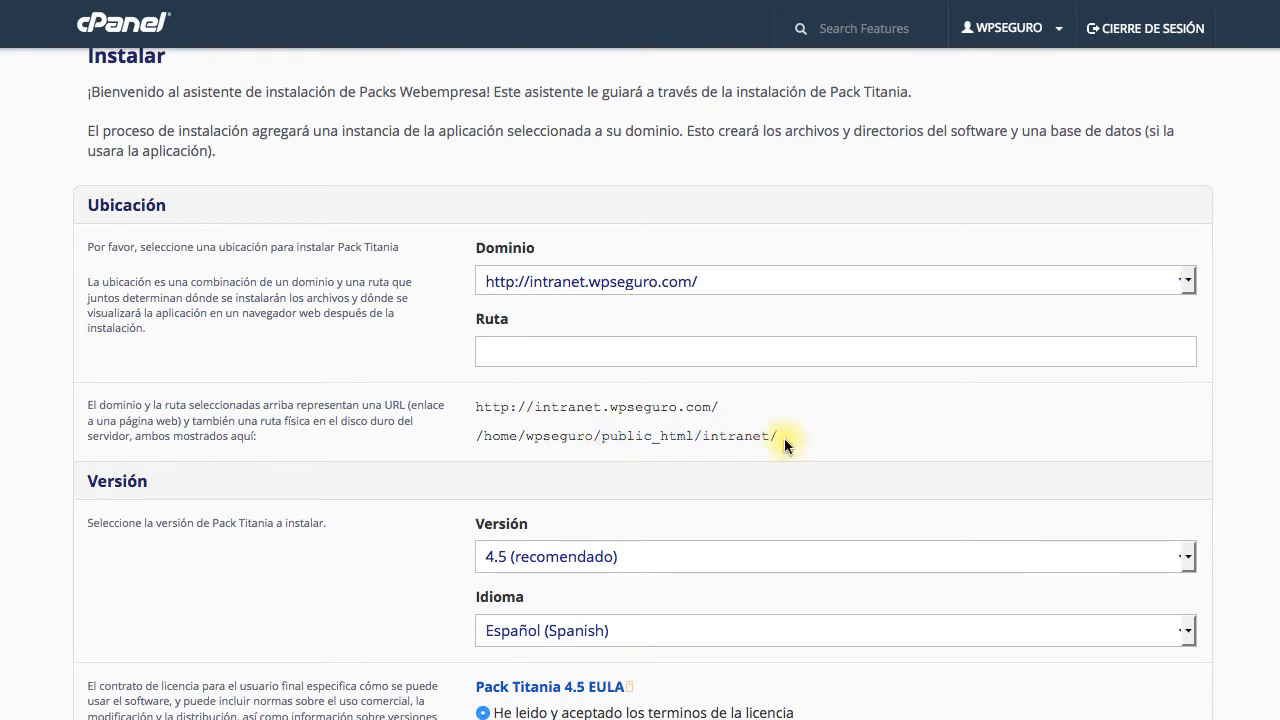
{"action": "left_click_drag", "start_coordinate": [602, 437], "coordinate": [777, 434]}
{"action": "left_click", "coordinate": [800, 434]}
{"action": "left_click", "coordinate": [677, 357]}
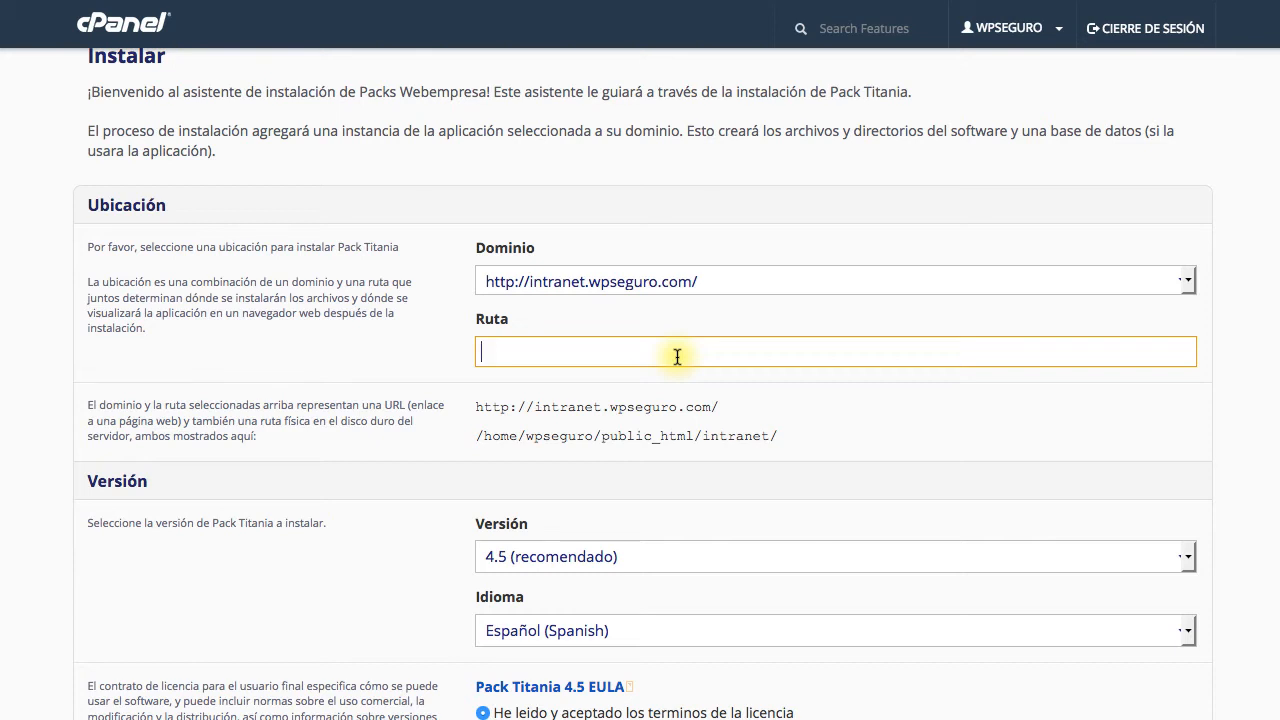
{"action": "type", "text": "intranet"}
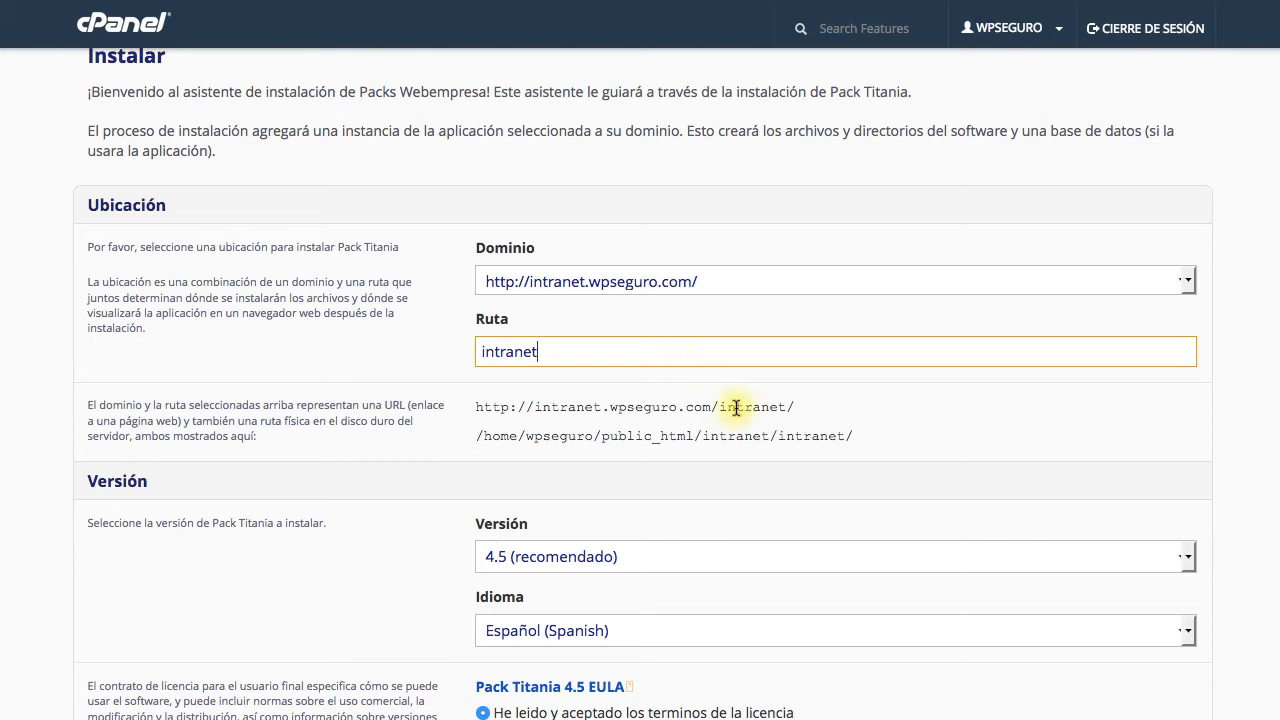
{"action": "left_click_drag", "start_coordinate": [702, 436], "coordinate": [840, 437]}
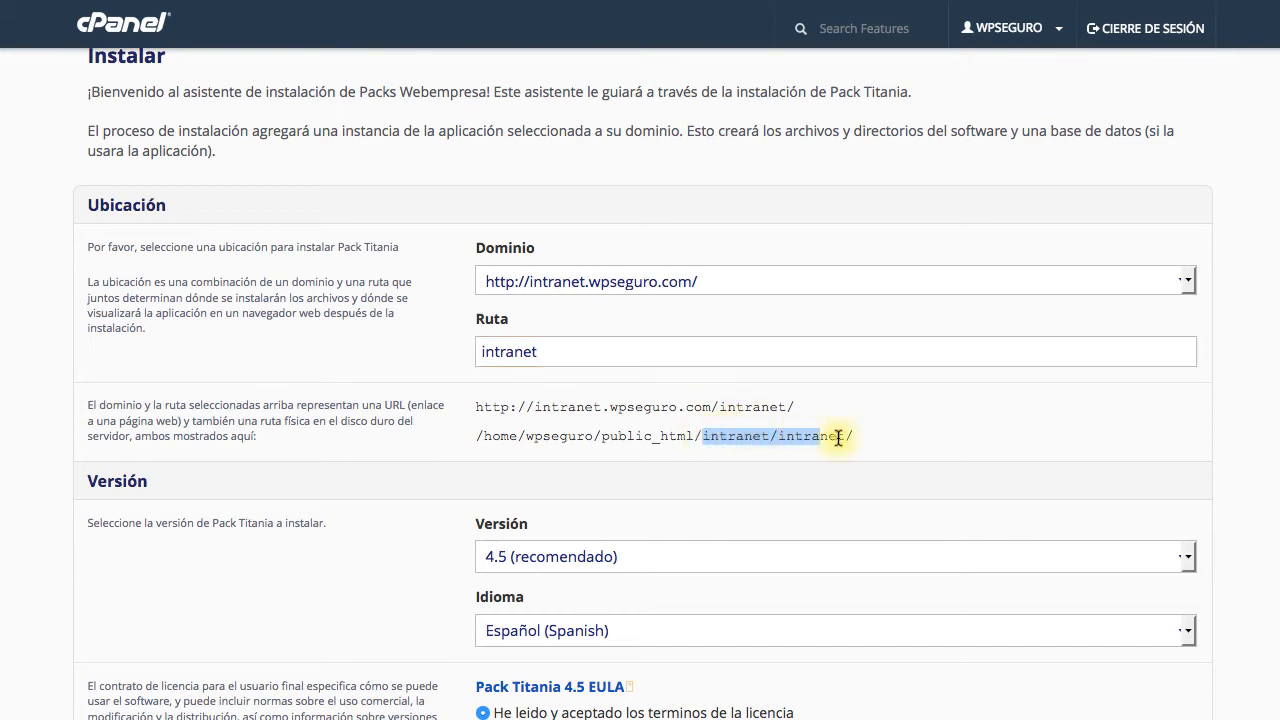
{"action": "double_click", "coordinate": [571, 354]}
{"action": "key", "text": "BackSpace"}
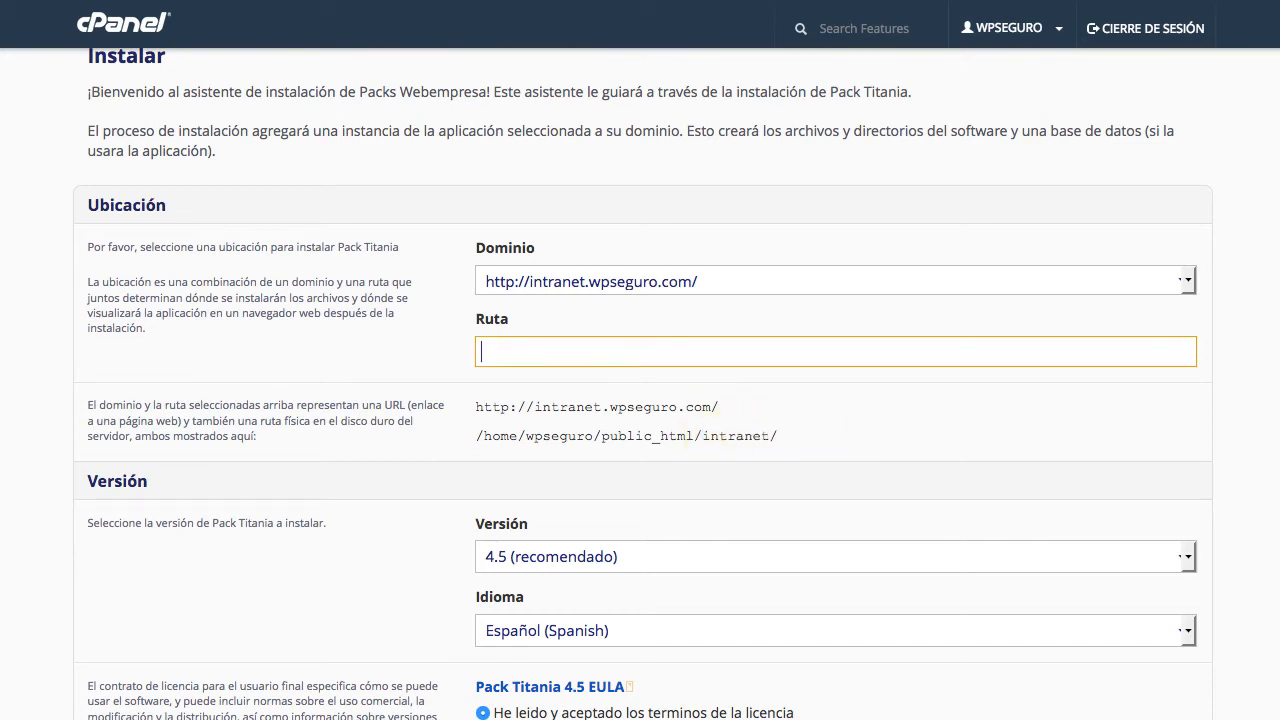
{"action": "left_click", "coordinate": [863, 412]}
In Configuración, replace the default admin username and select the admin password for replacement
{"action": "scroll", "coordinate": [863, 414], "scroll_direction": "down", "scroll_amount": 2}
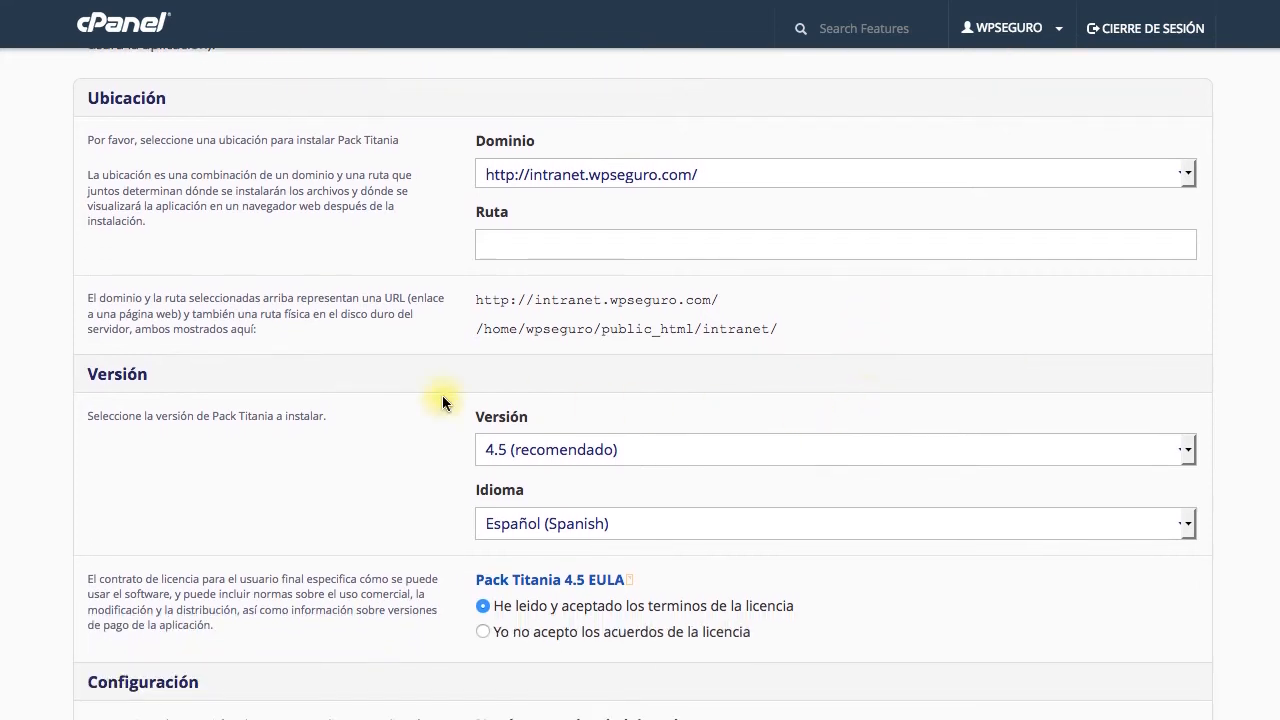
{"action": "scroll", "coordinate": [674, 520], "scroll_direction": "down", "scroll_amount": 4}
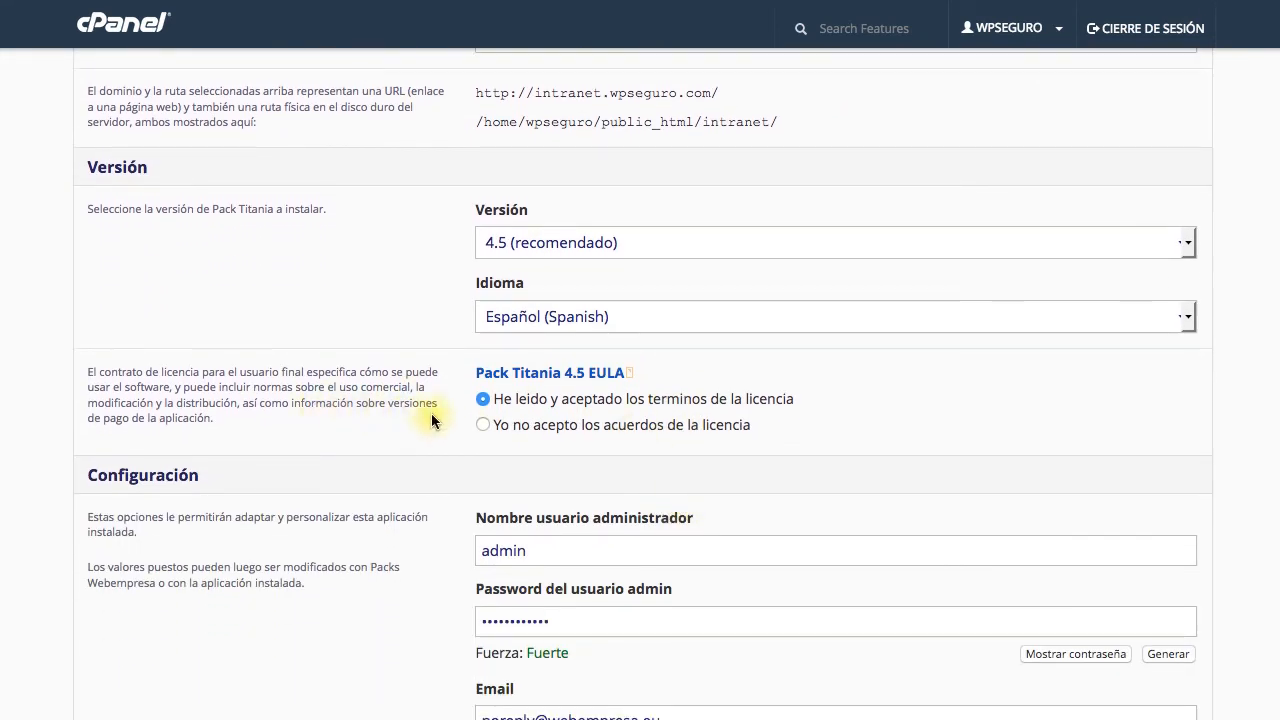
{"action": "scroll", "coordinate": [629, 424], "scroll_direction": "down", "scroll_amount": 5}
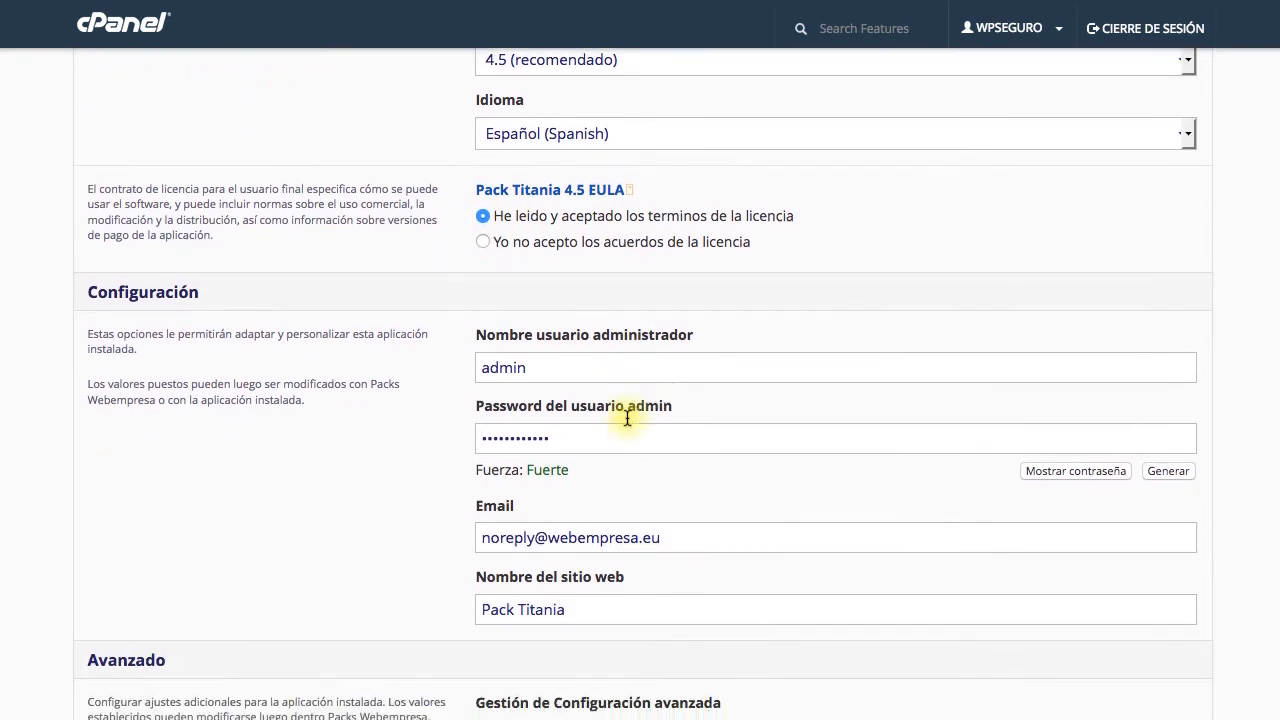
{"action": "double_click", "coordinate": [532, 283]}
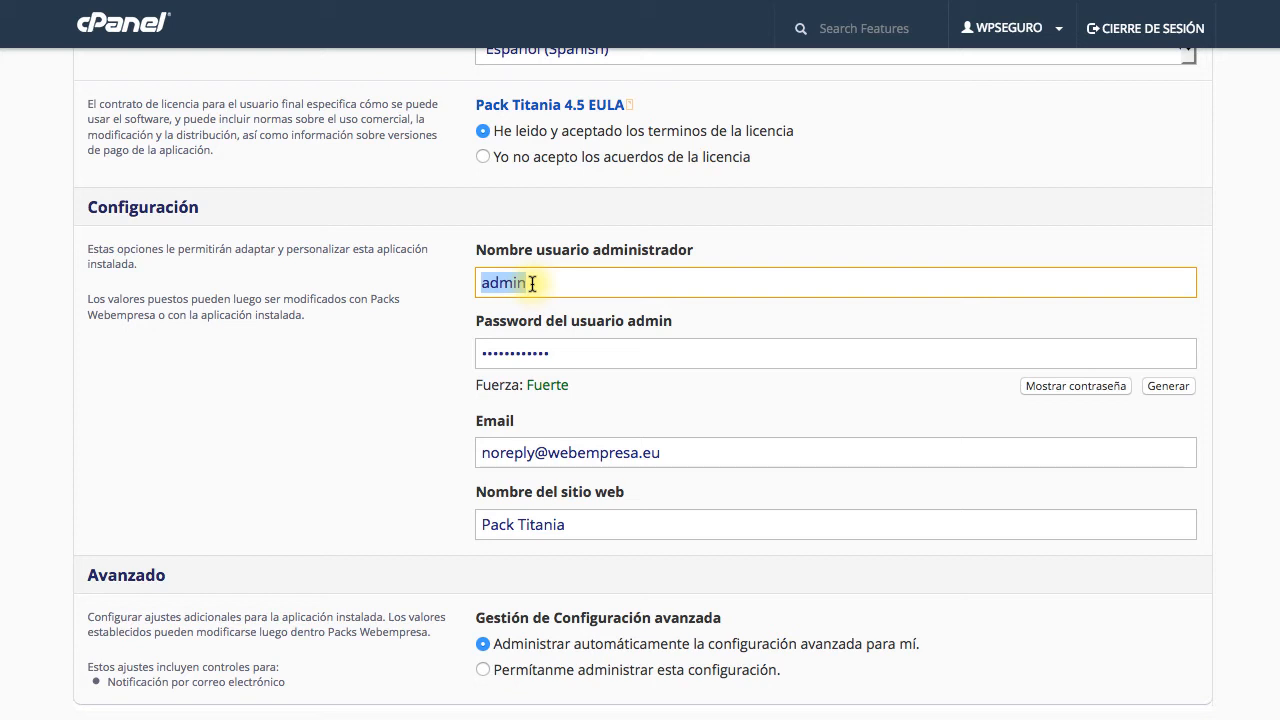
{"action": "left_click", "coordinate": [364, 390]}
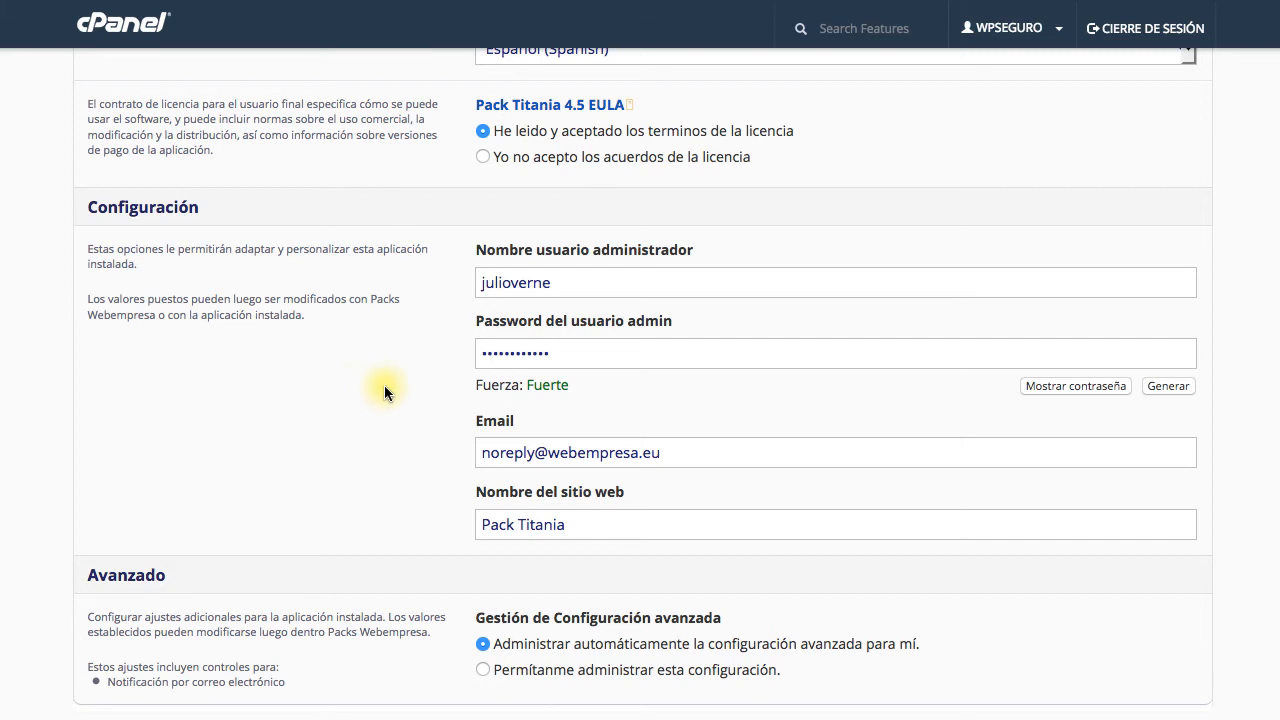
{"action": "left_click", "coordinate": [567, 354]}
{"action": "double_click", "coordinate": [567, 354]}
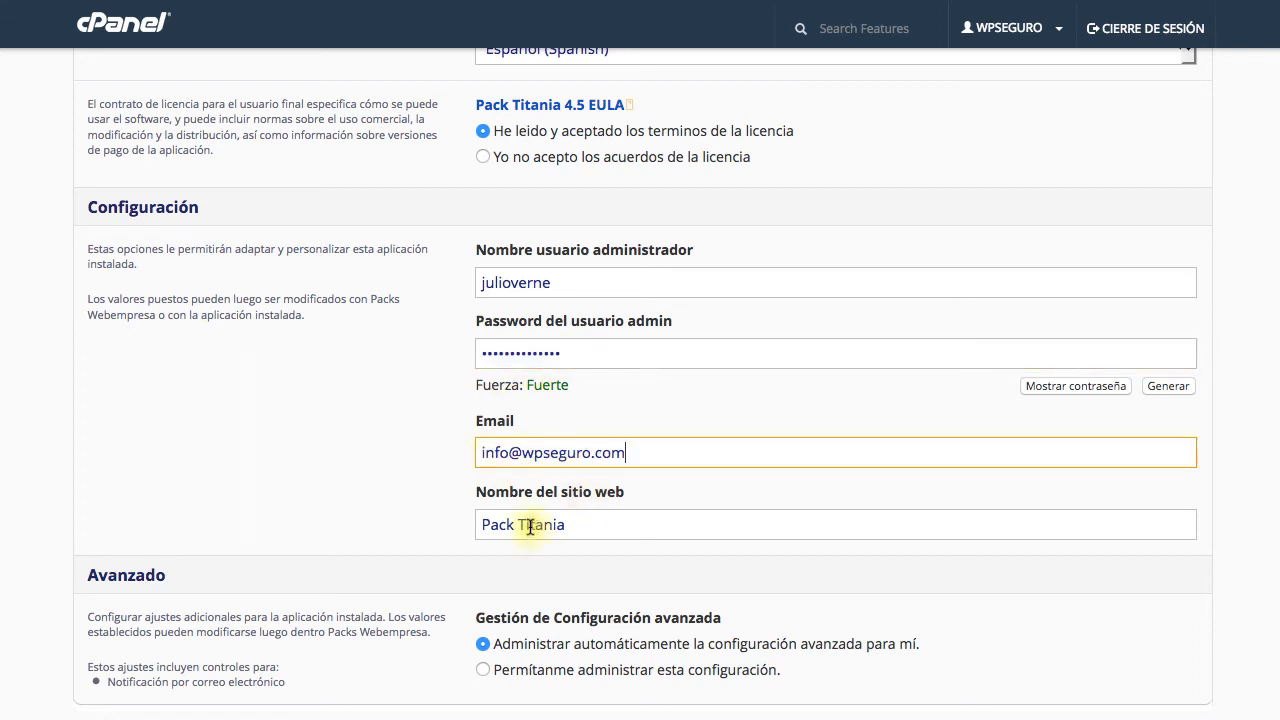
Change the site name from 'Pack Titania' to 'Intranet Empresa'
{"action": "triple_click", "coordinate": [518, 524]}
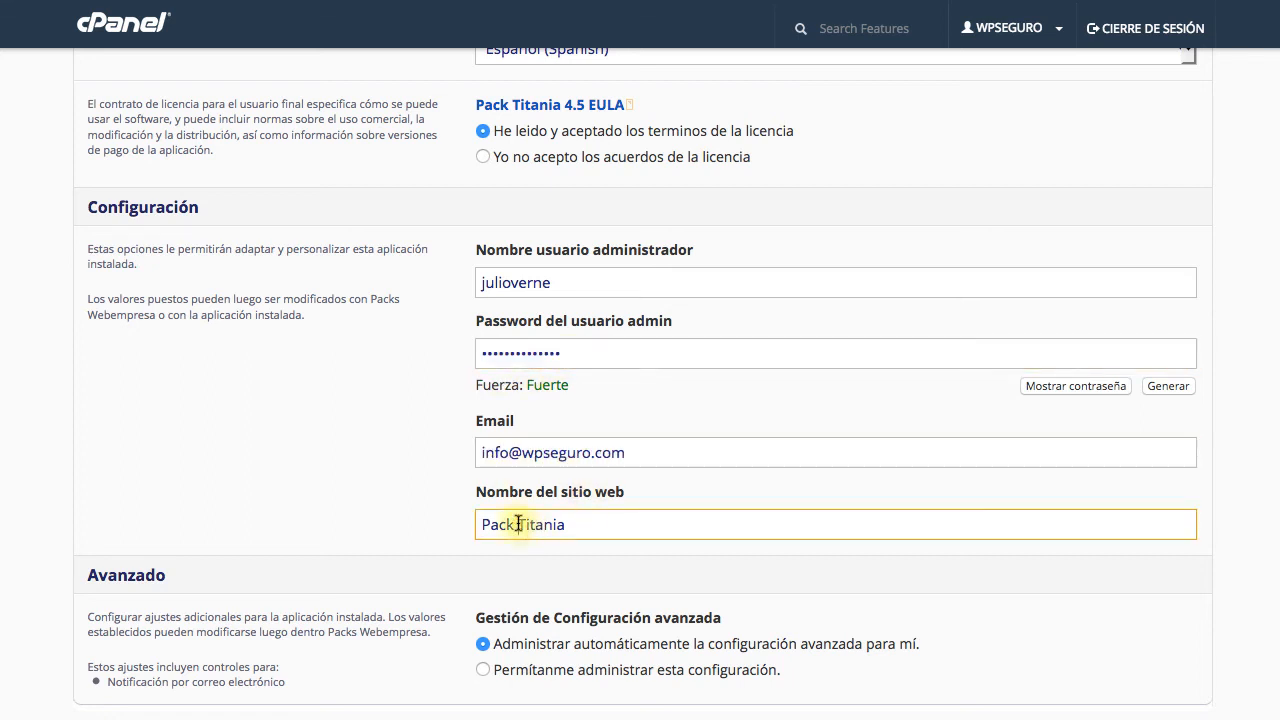
{"action": "type", "text": "Intranet Em"}
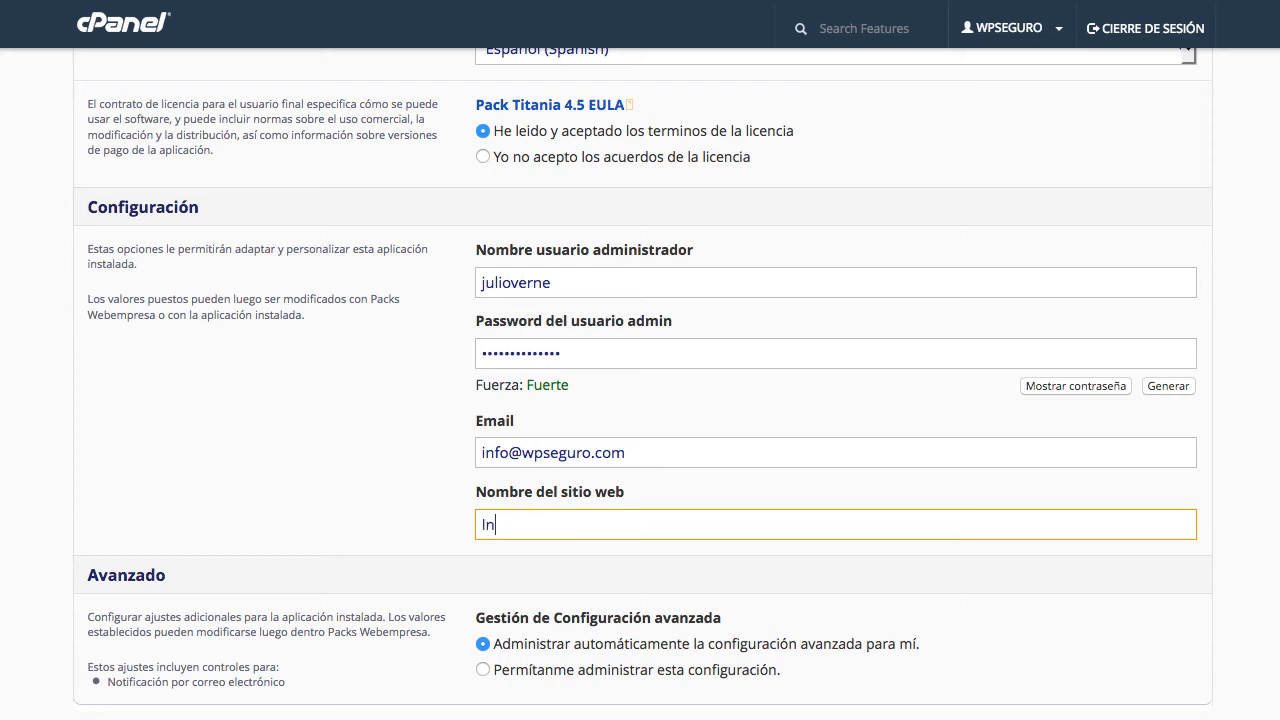
{"action": "type", "text": "presa"}
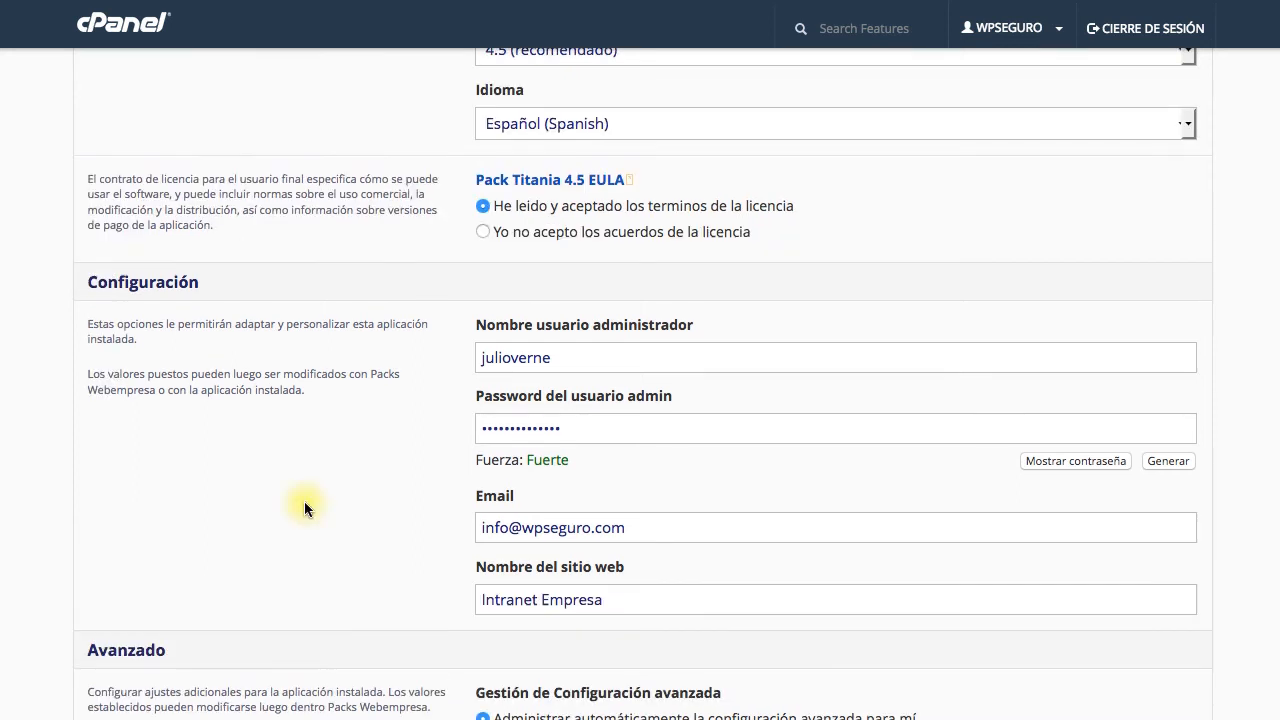
{"action": "scroll", "coordinate": [304, 501], "scroll_direction": "down", "scroll_amount": 3}
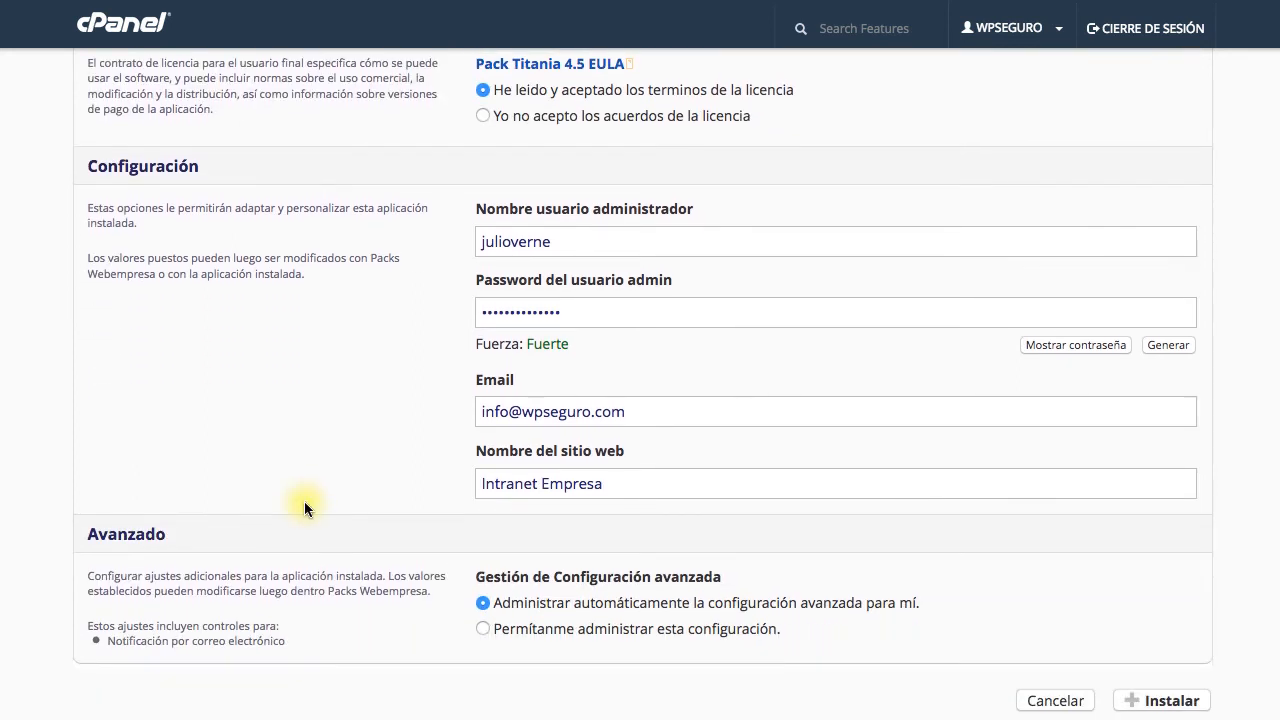
{"action": "left_click", "coordinate": [1161, 706]}
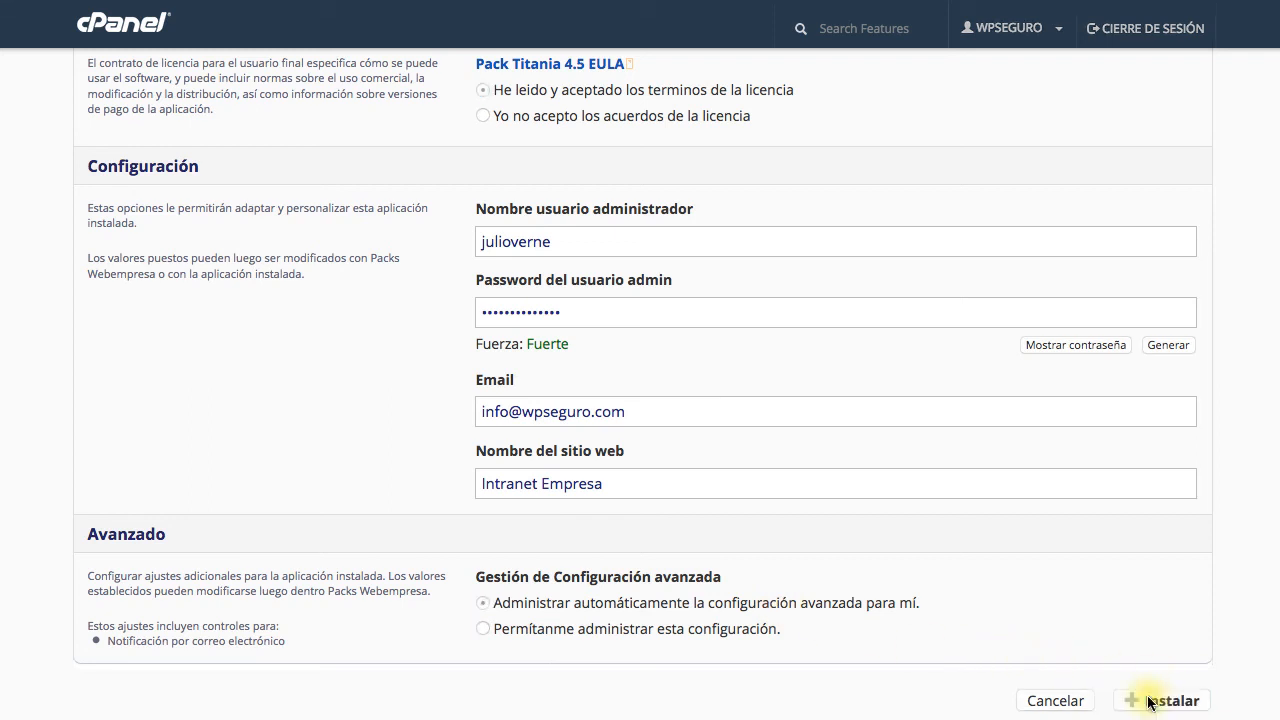
Run the Pack Titania installation and open the new site at intranet.wpseguro.com
{"action": "left_click", "coordinate": [1150, 702]}
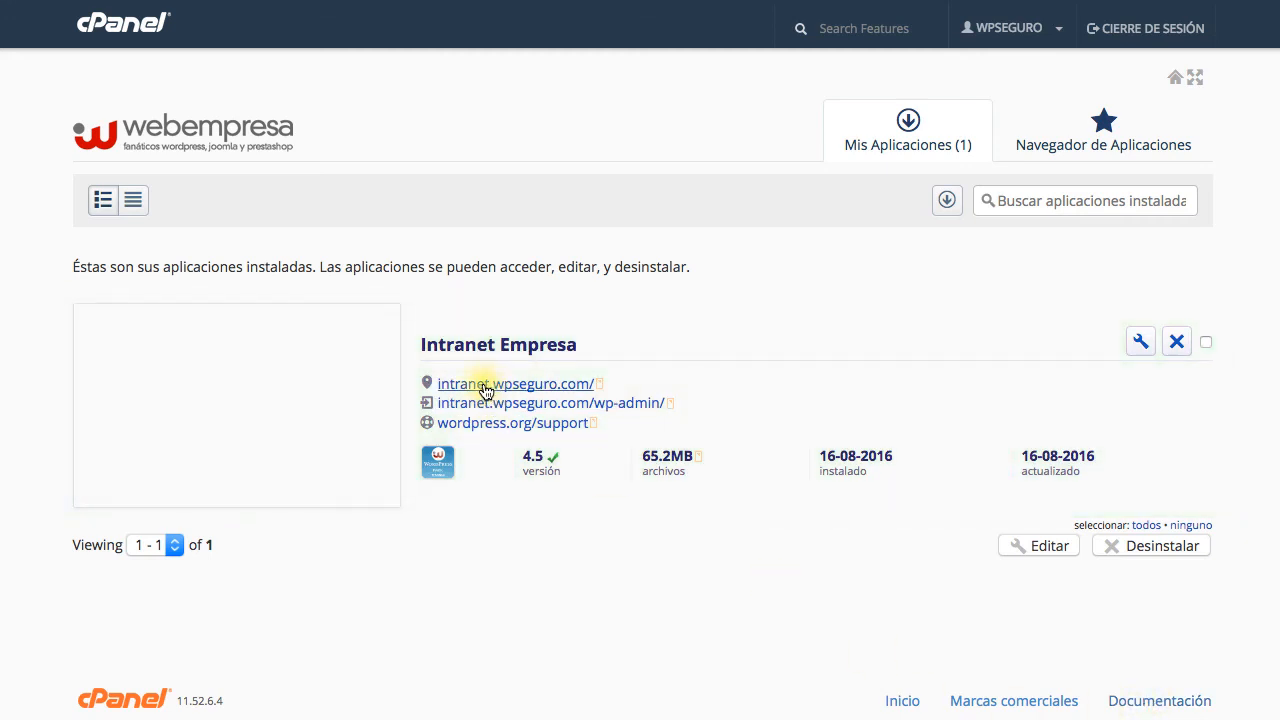
{"action": "left_click", "coordinate": [566, 386]}
Scroll through the freshly installed Titania site at intranet.wpseguro.com
{"action": "scroll", "coordinate": [565, 385], "scroll_direction": "down", "scroll_amount": 6}
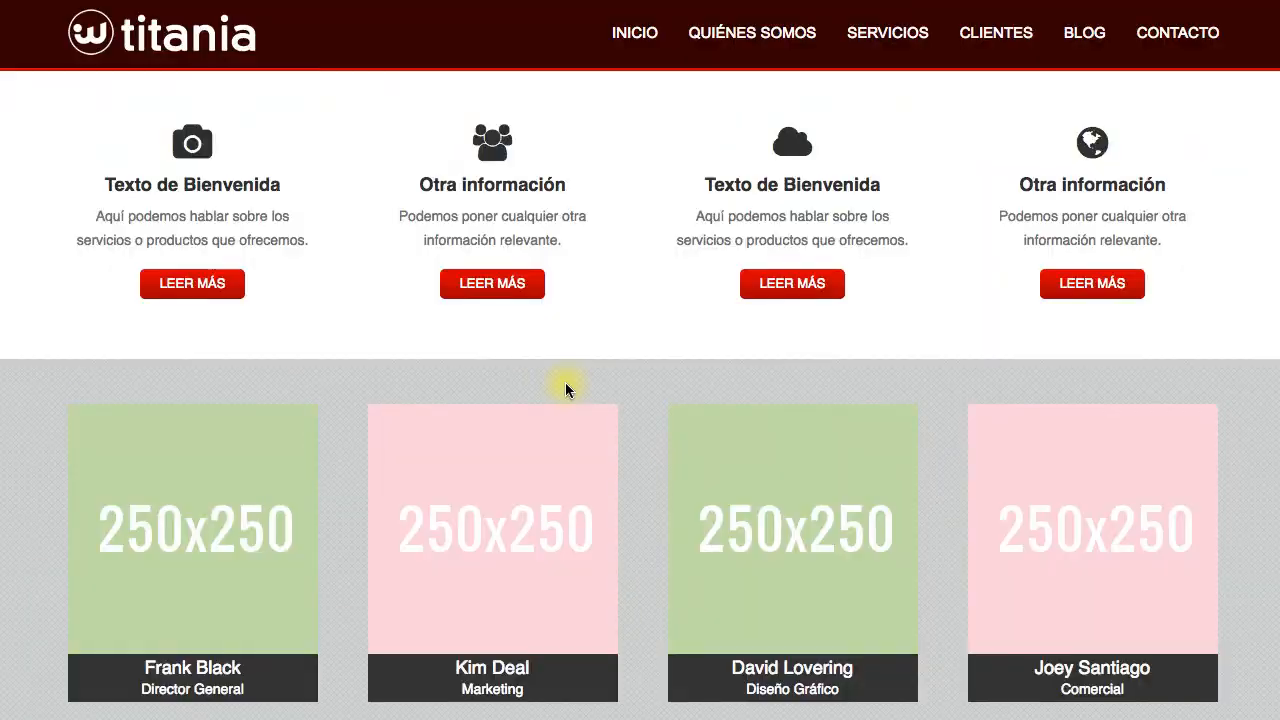
{"action": "scroll", "coordinate": [565, 385], "scroll_direction": "down", "scroll_amount": 2}
{"action": "scroll", "coordinate": [565, 385], "scroll_direction": "up", "scroll_amount": 12}
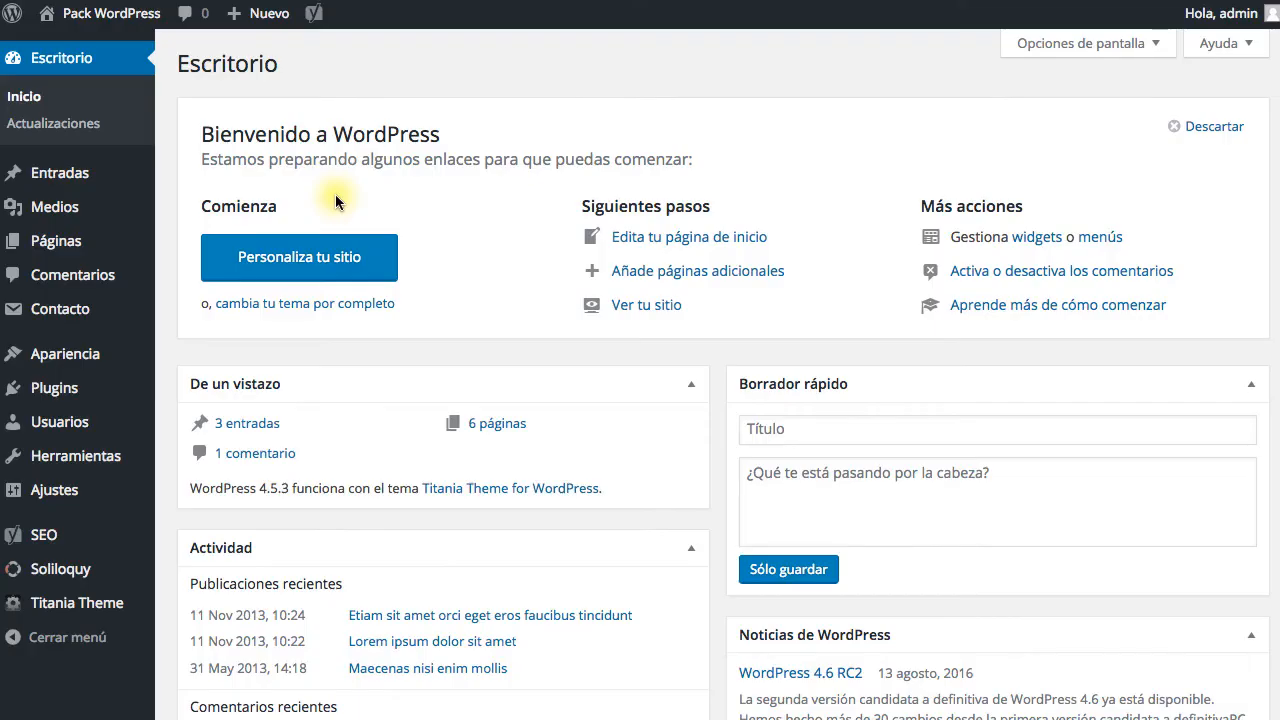
{"action": "scroll", "coordinate": [335, 197], "scroll_direction": "down", "scroll_amount": 3}
{"action": "scroll", "coordinate": [335, 200], "scroll_direction": "down", "scroll_amount": 5}
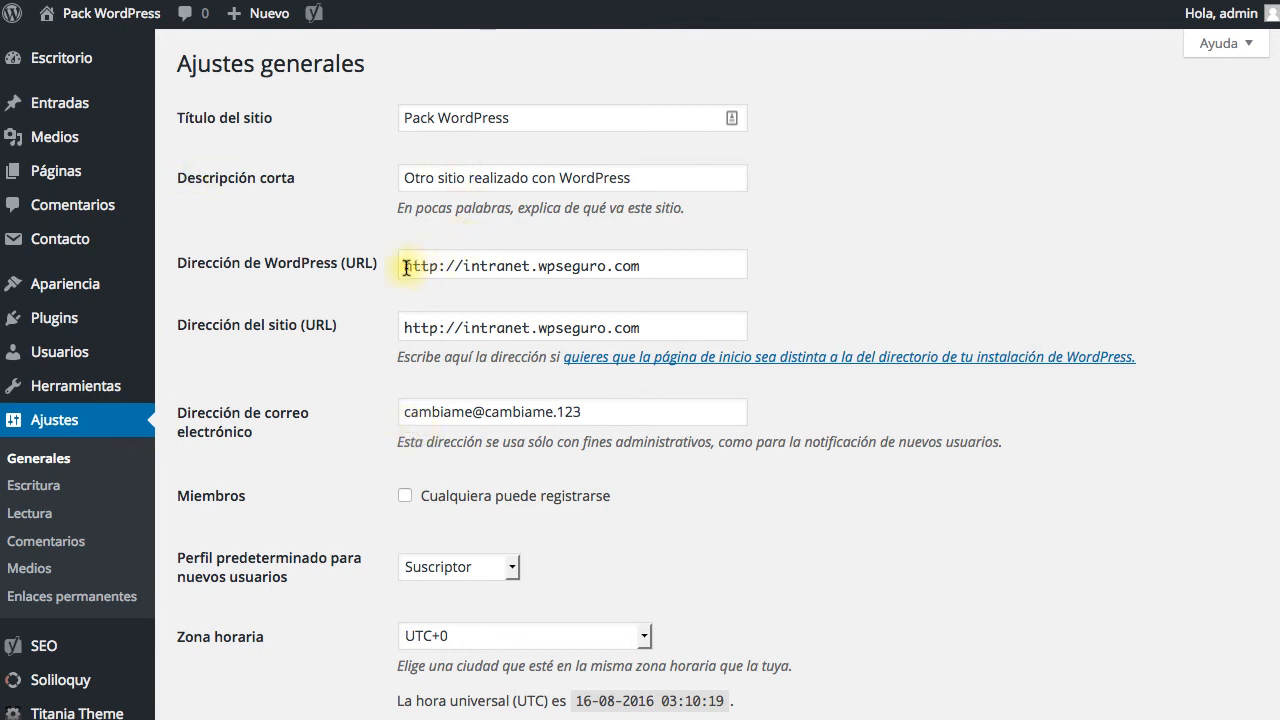
{"action": "left_click_drag", "start_coordinate": [404, 266], "coordinate": [660, 270]}
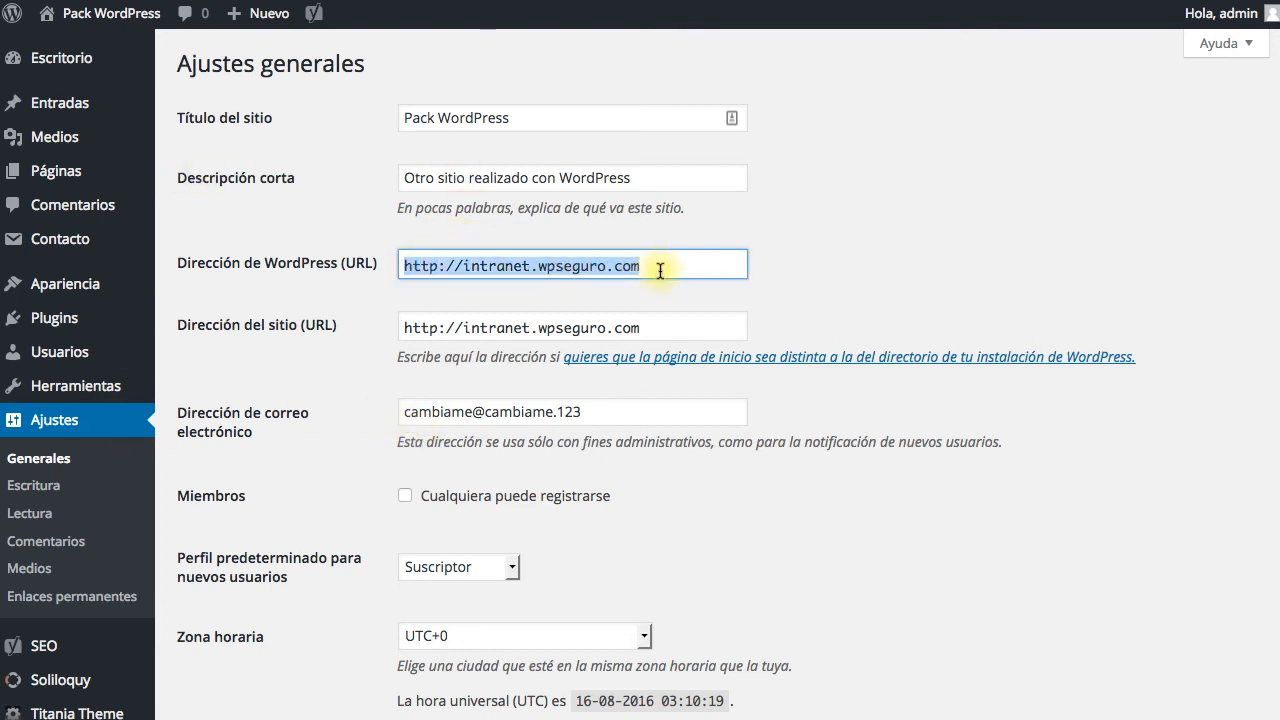
{"action": "left_click", "coordinate": [777, 268]}
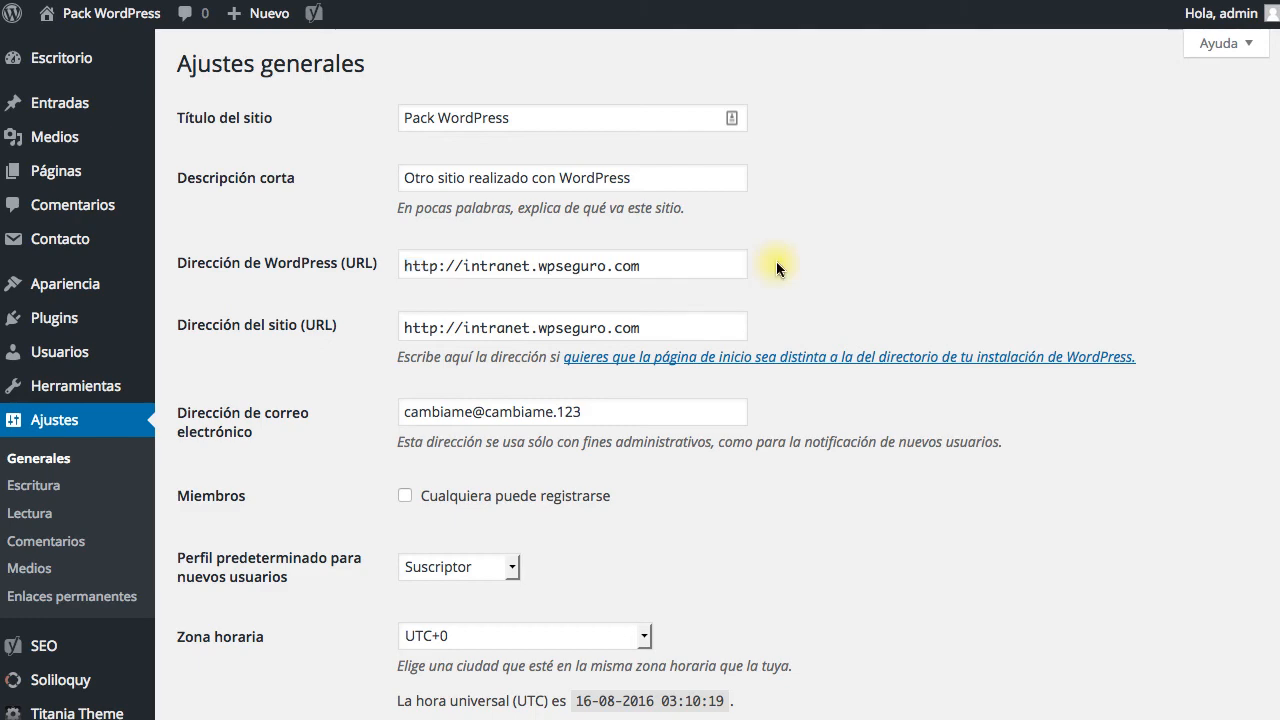
{"action": "scroll", "coordinate": [777, 265], "scroll_direction": "down", "scroll_amount": 3}
{"action": "scroll", "coordinate": [777, 265], "scroll_direction": "up", "scroll_amount": 3}
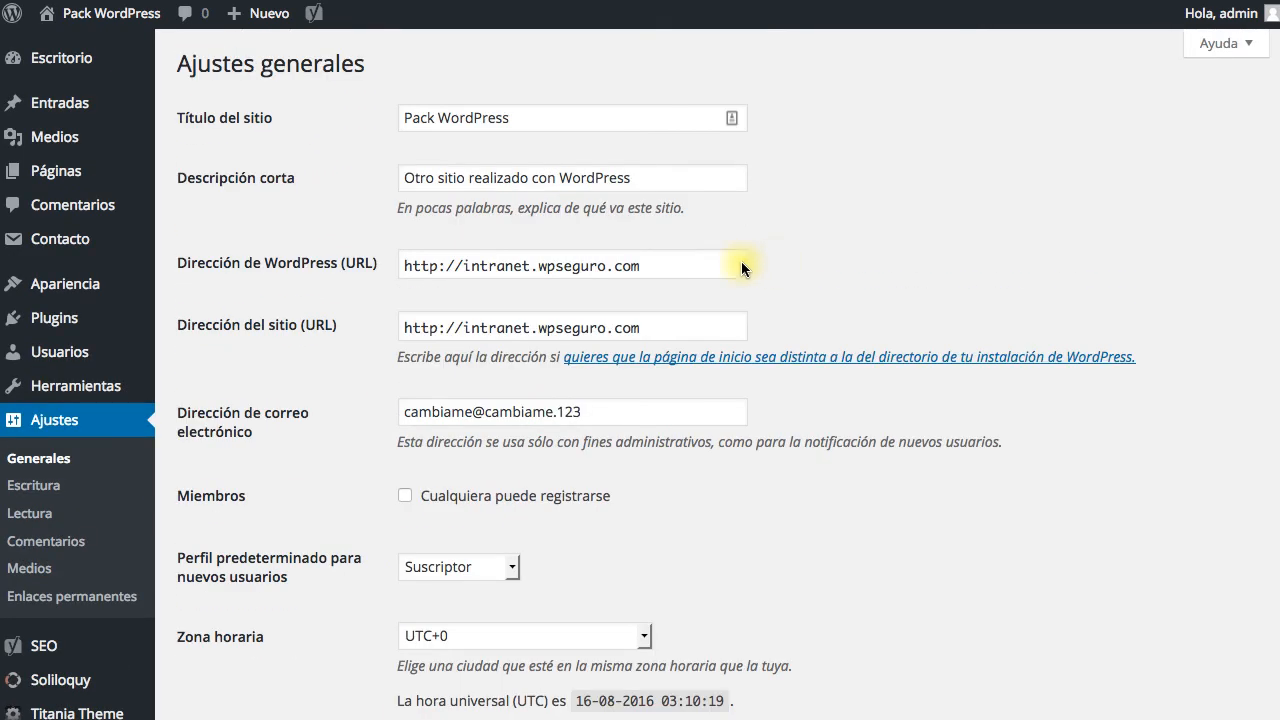